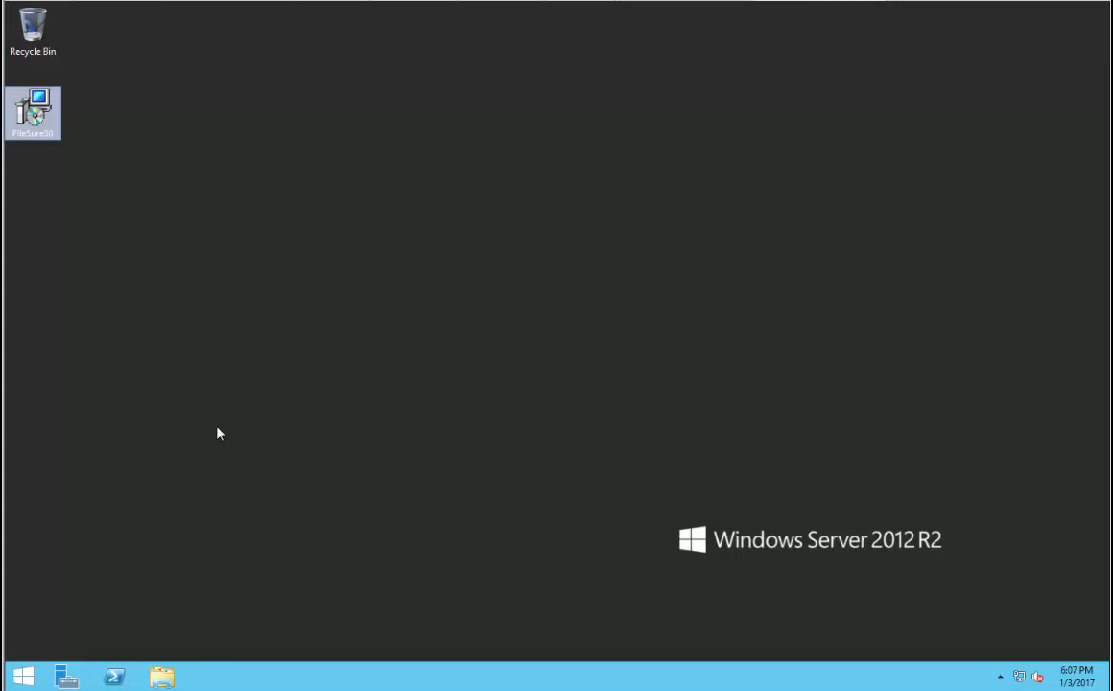
# - Run the FileSure30 installer from the desktop and accept its license agreement
pyautogui.click(55, 134)
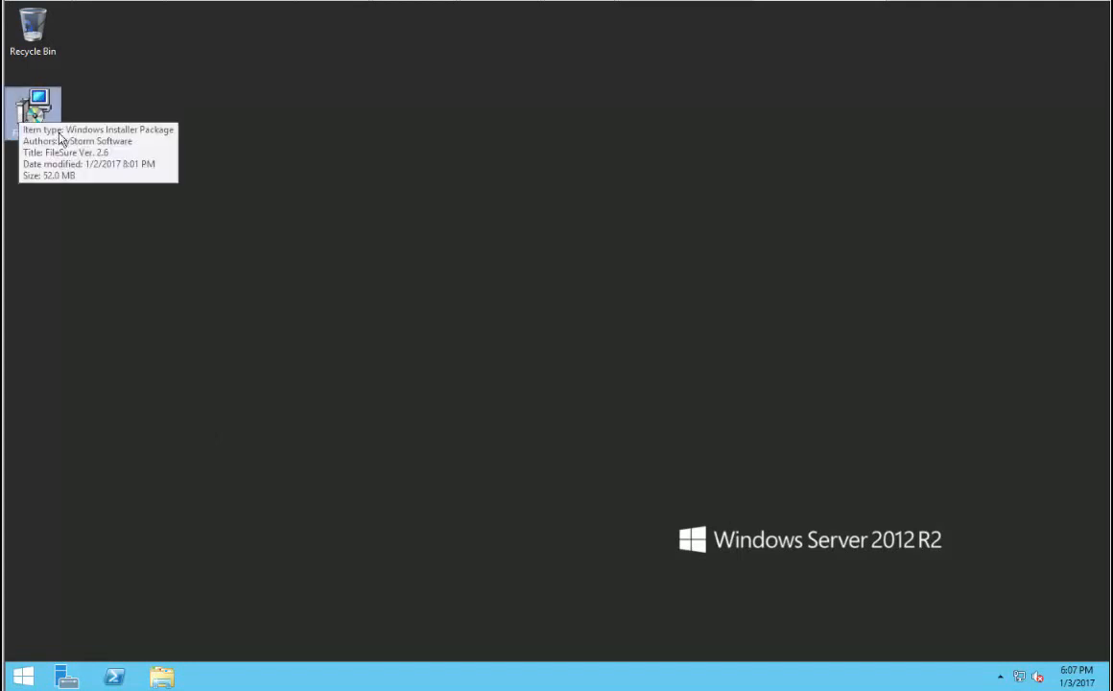
pyautogui.doubleClick(38, 110)
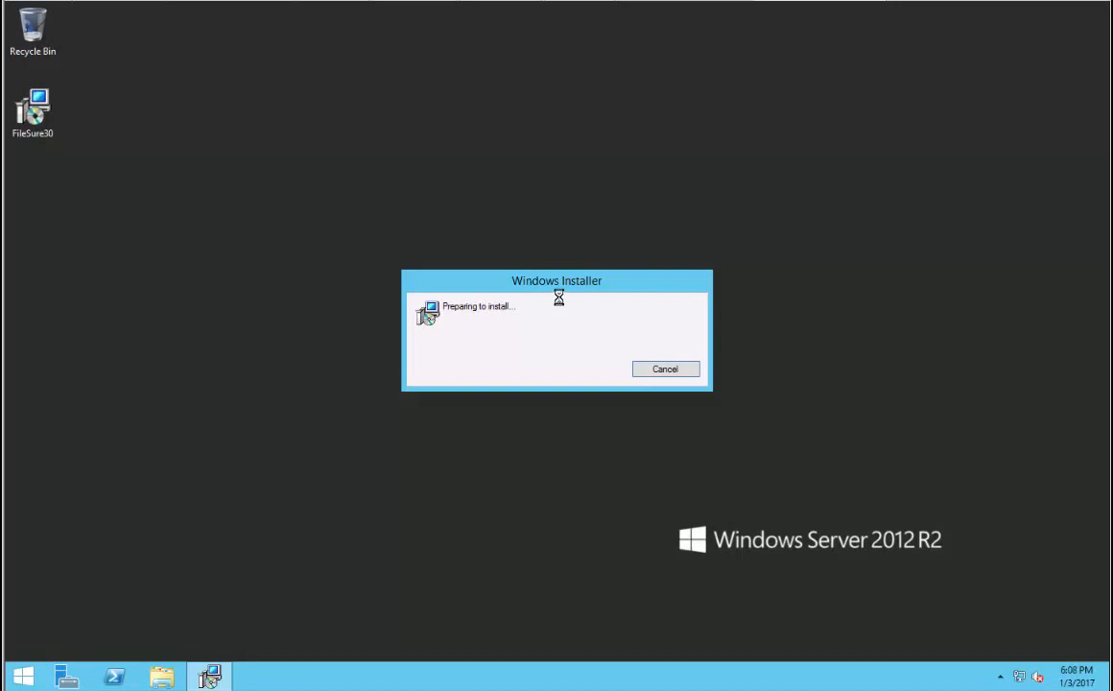
pyautogui.moveTo(557, 284); pyautogui.dragTo(529, 267)
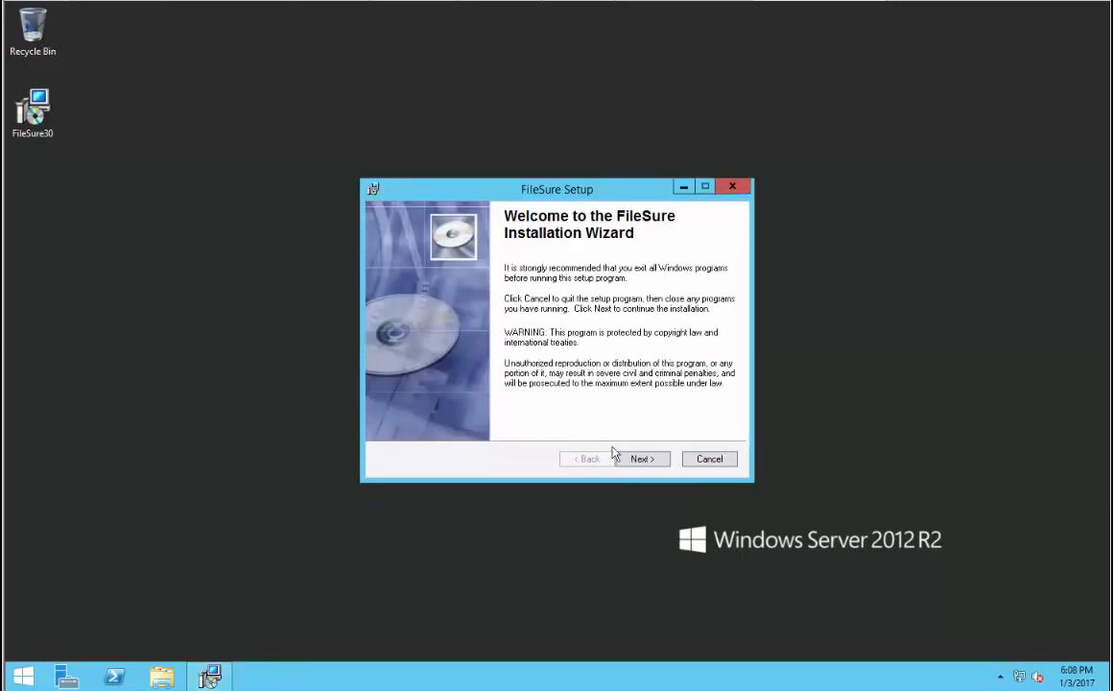
pyautogui.click(628, 461)
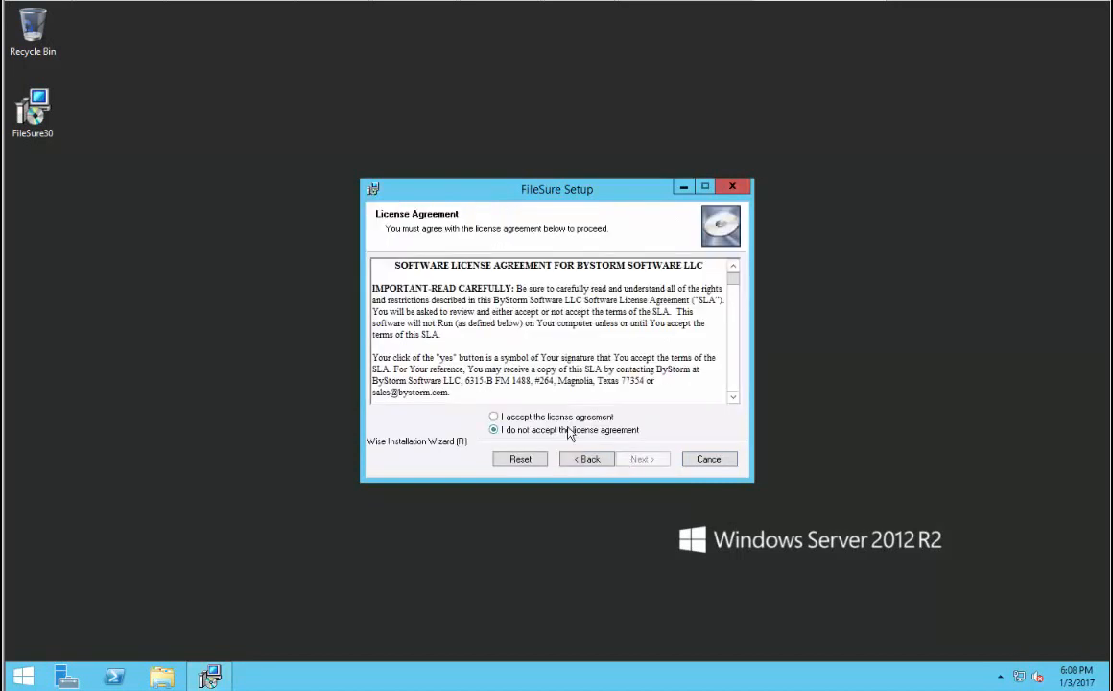
pyautogui.click(575, 416)
pyautogui.click(642, 459)
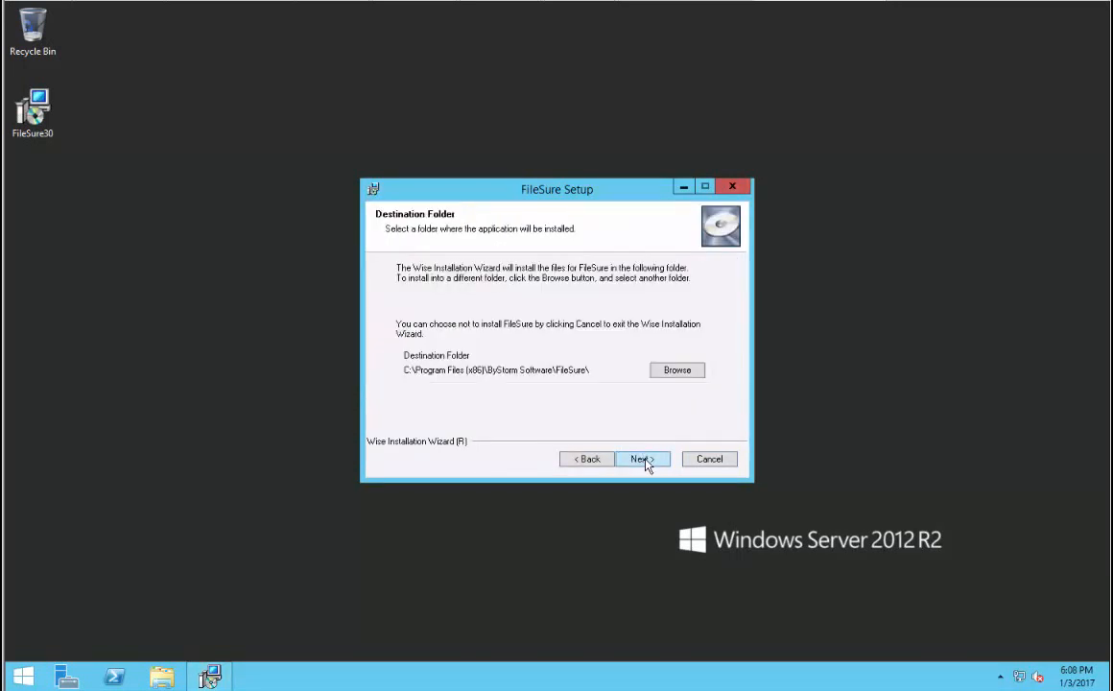
# - Install FileSure into the default destination folder, allow the installation on this computer and finish the setup
pyautogui.click(643, 460)
pyautogui.click(642, 460)
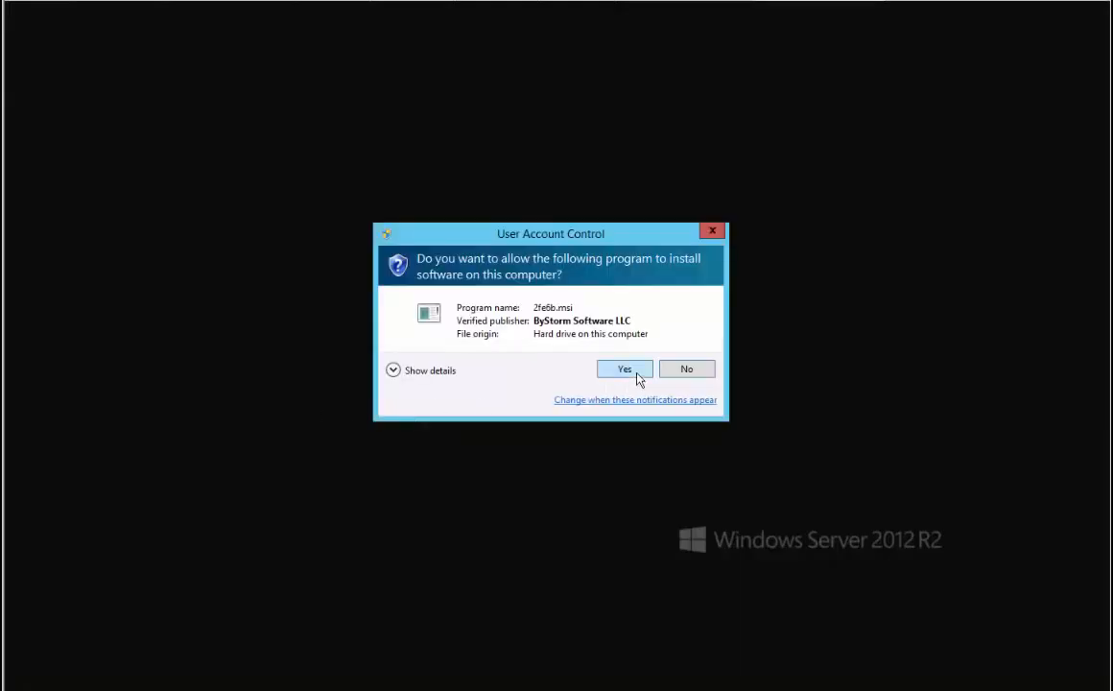
pyautogui.click(636, 375)
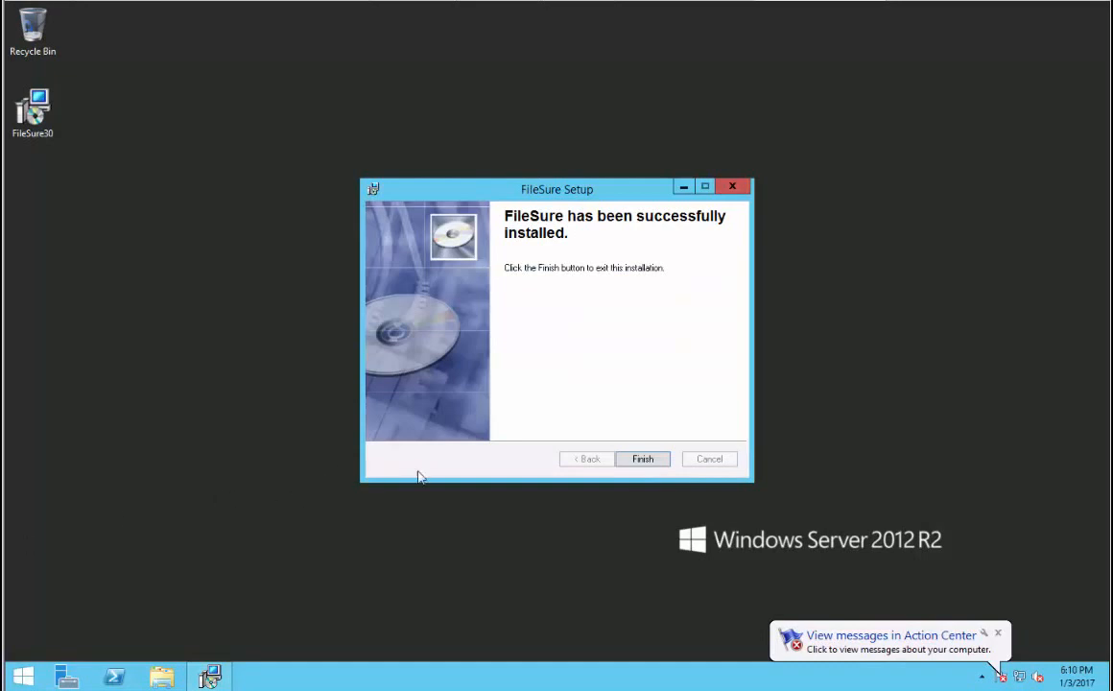
pyautogui.click(652, 460)
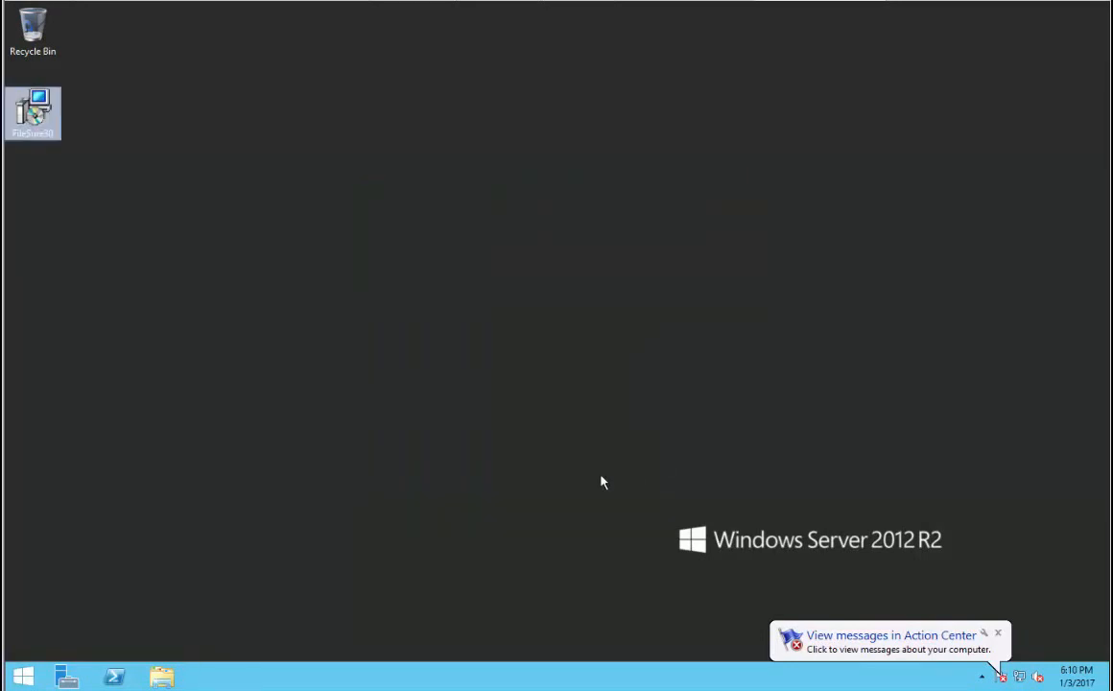
# - Launch FileSure from the installed apps and allow it to make changes to the computer
pyautogui.press('super')
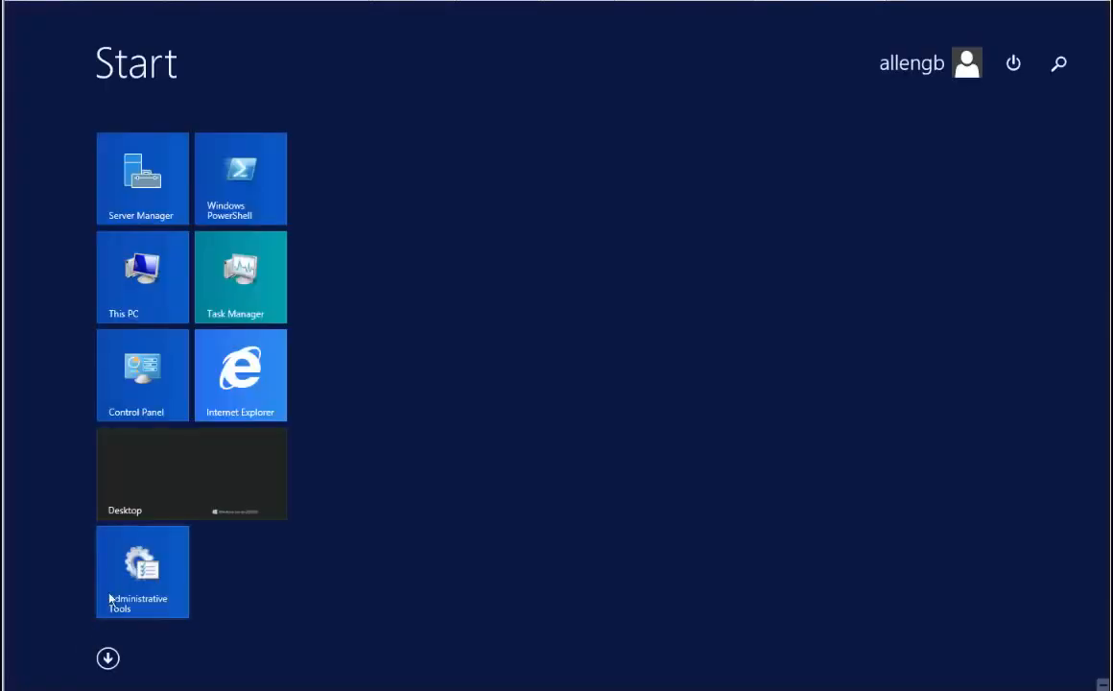
pyautogui.click(107, 657)
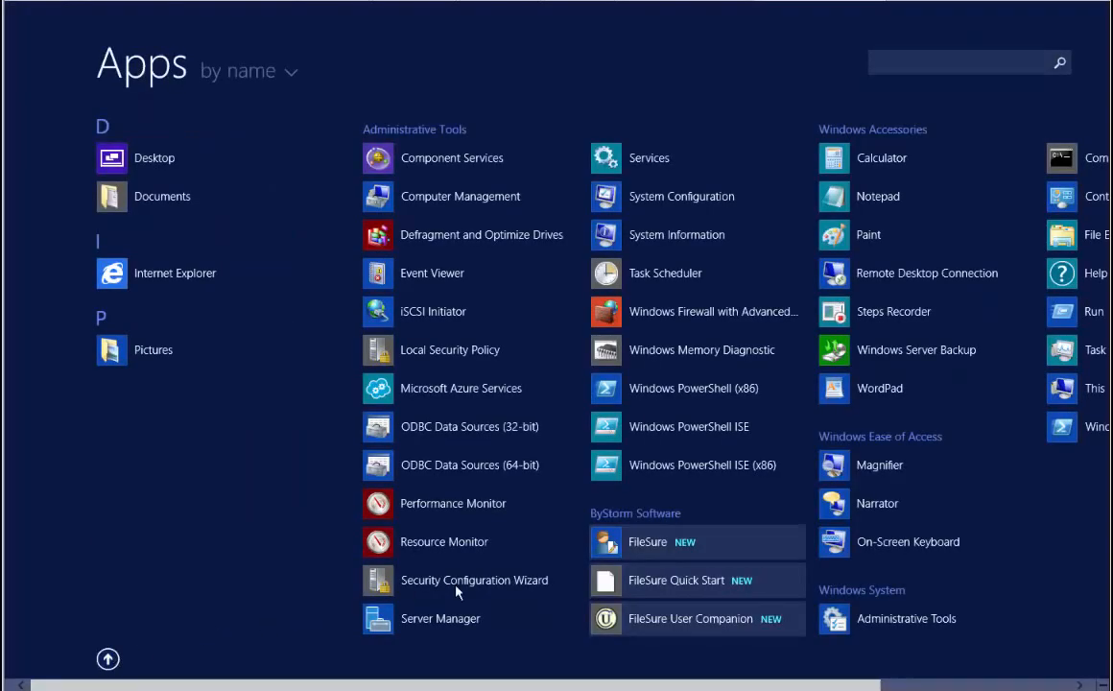
pyautogui.click(610, 543)
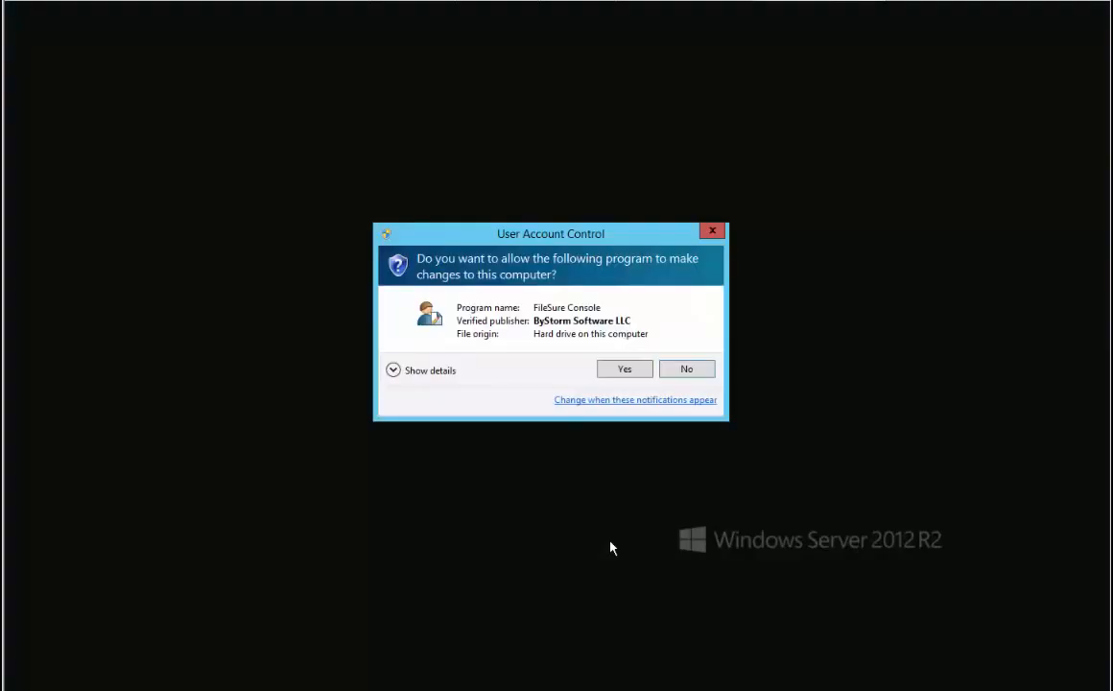
pyautogui.click(623, 372)
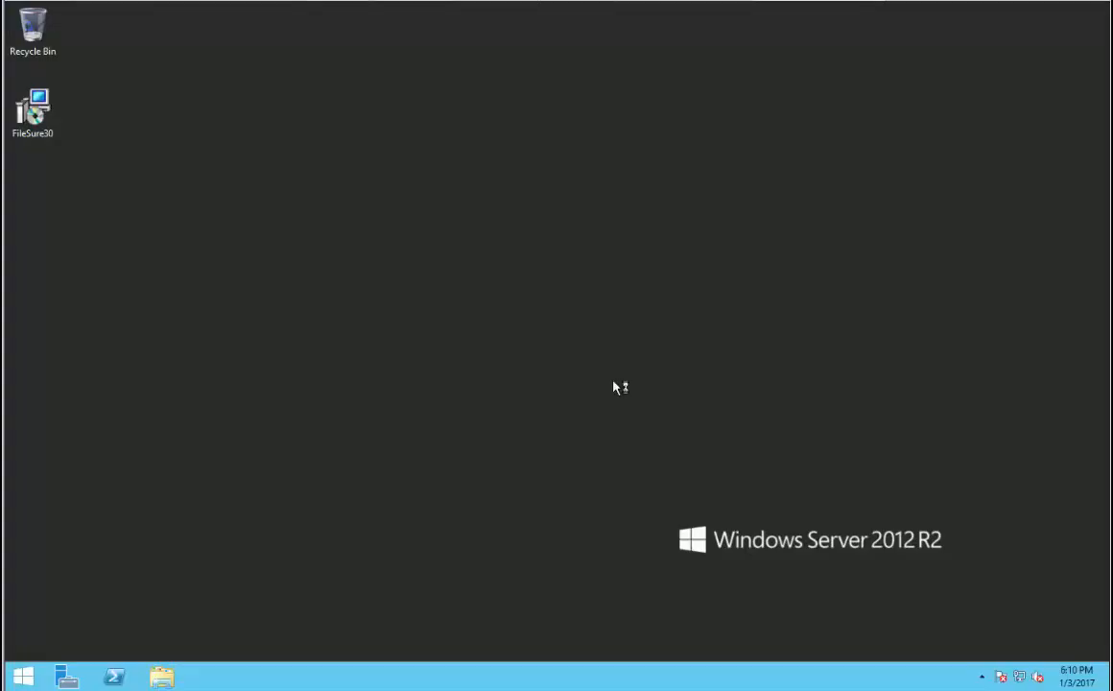
# - Browse to Local Disk (C:) in File Explorer and continue the FileSure trial
pyautogui.click(161, 676)
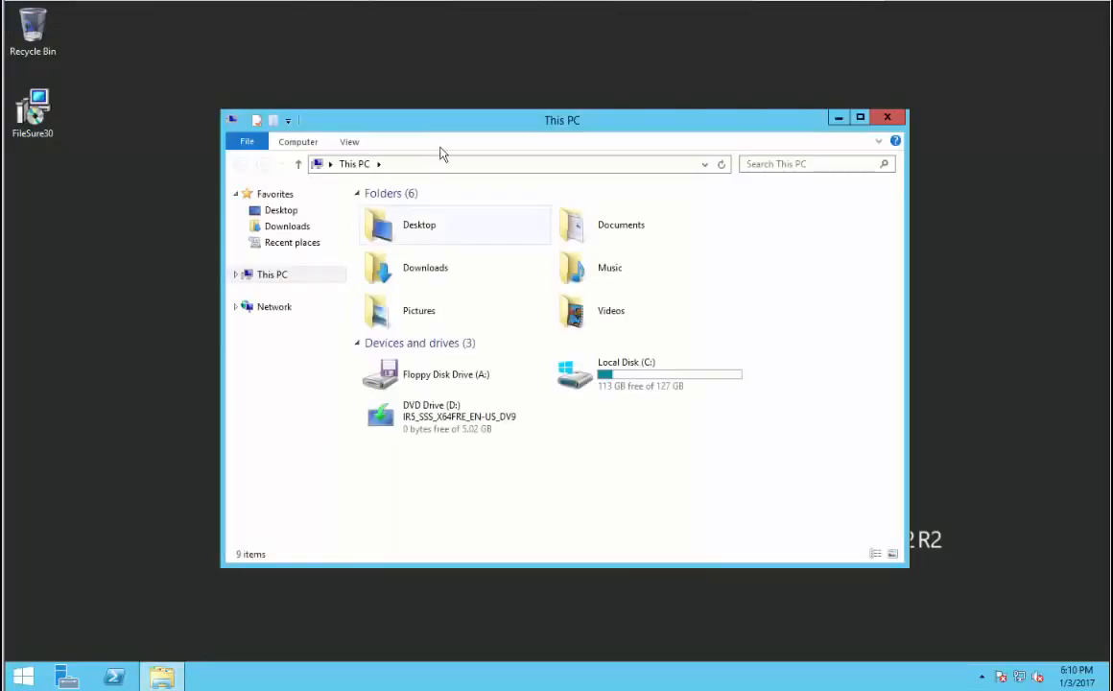
pyautogui.doubleClick(633, 372)
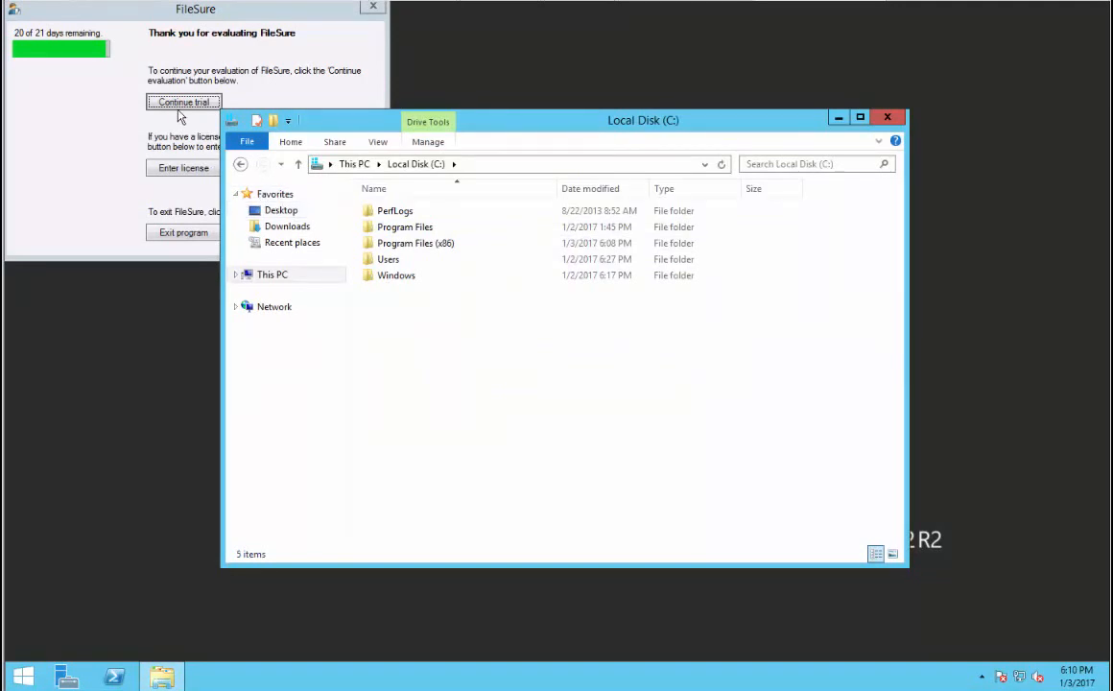
pyautogui.click(112, 128)
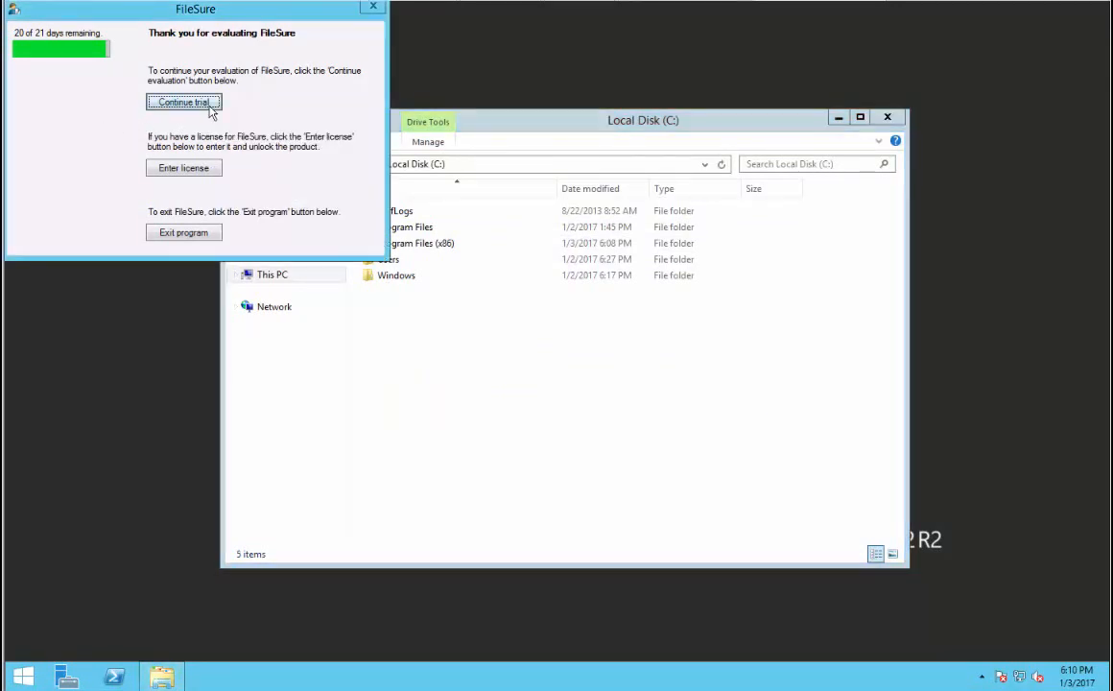
pyautogui.click(187, 102)
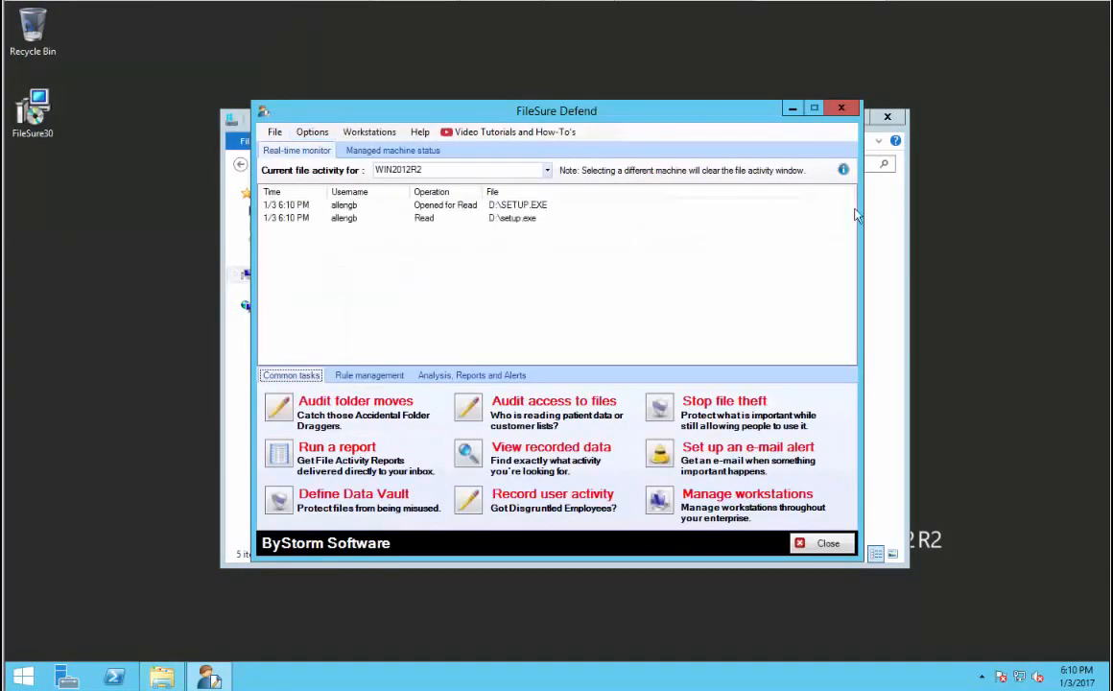
# - Go to the Program Files (x86)\ByStorm Software\FileSure folder on the C: drive in File Explorer
pyautogui.click(894, 205)
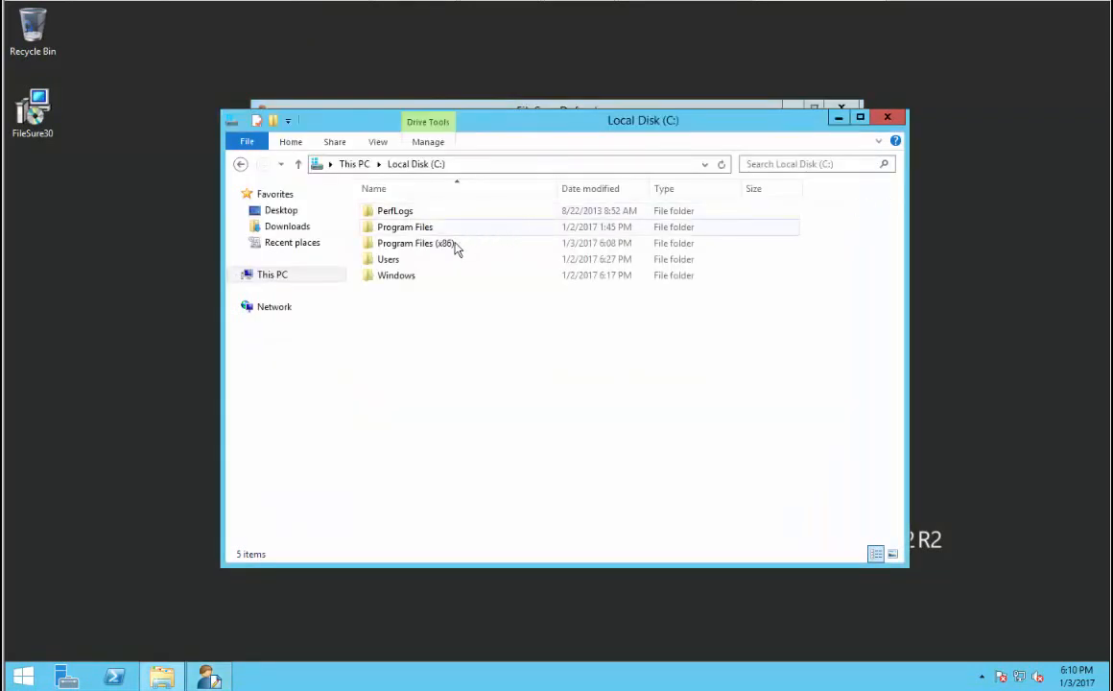
pyautogui.click(425, 245)
pyautogui.doubleClick(425, 246)
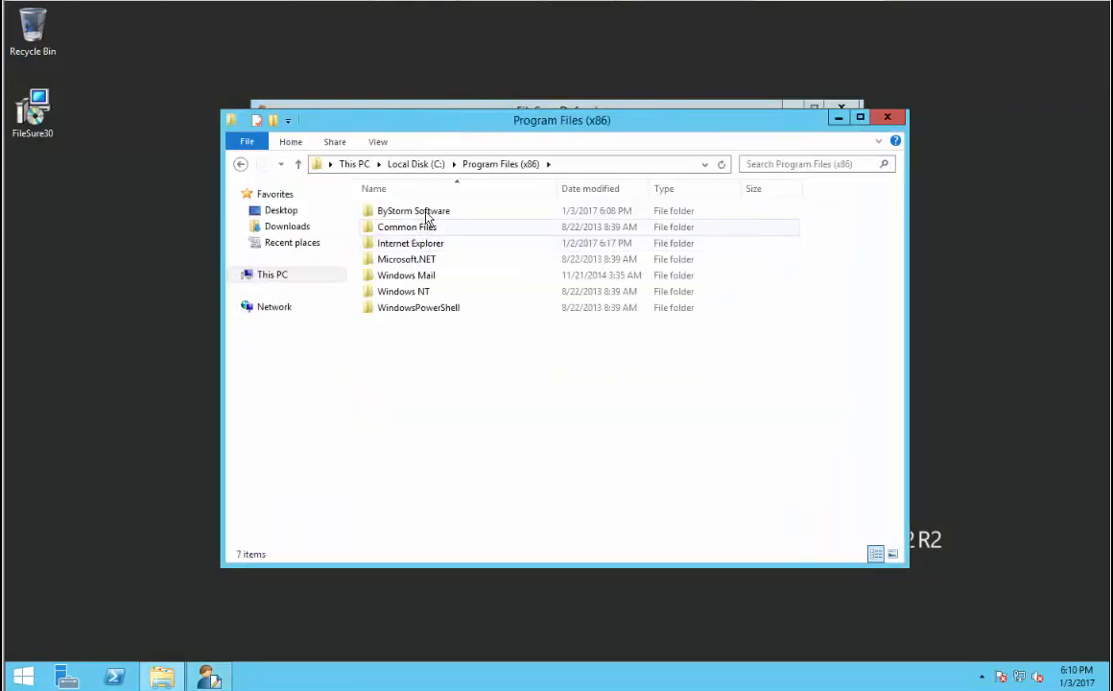
pyautogui.doubleClick(425, 213)
pyautogui.doubleClick(427, 215)
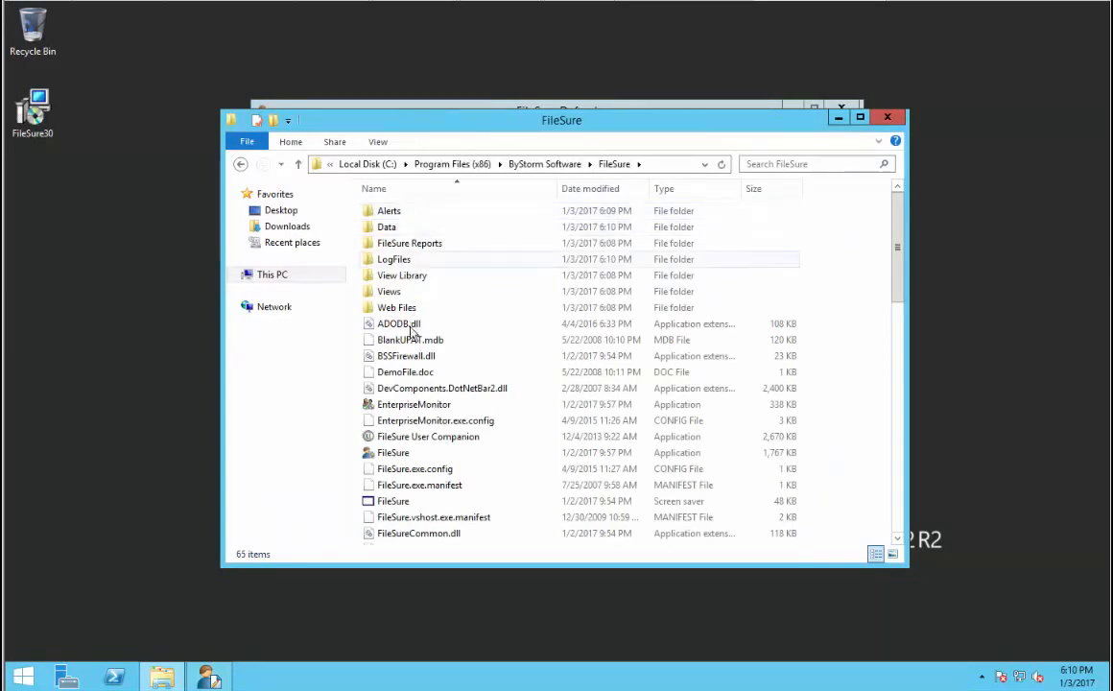
# - Run EnterpriseMonitor with permission to make changes, close the folder window and move the FileSure Defend window off it
pyautogui.click(418, 407)
pyautogui.doubleClick(418, 408)
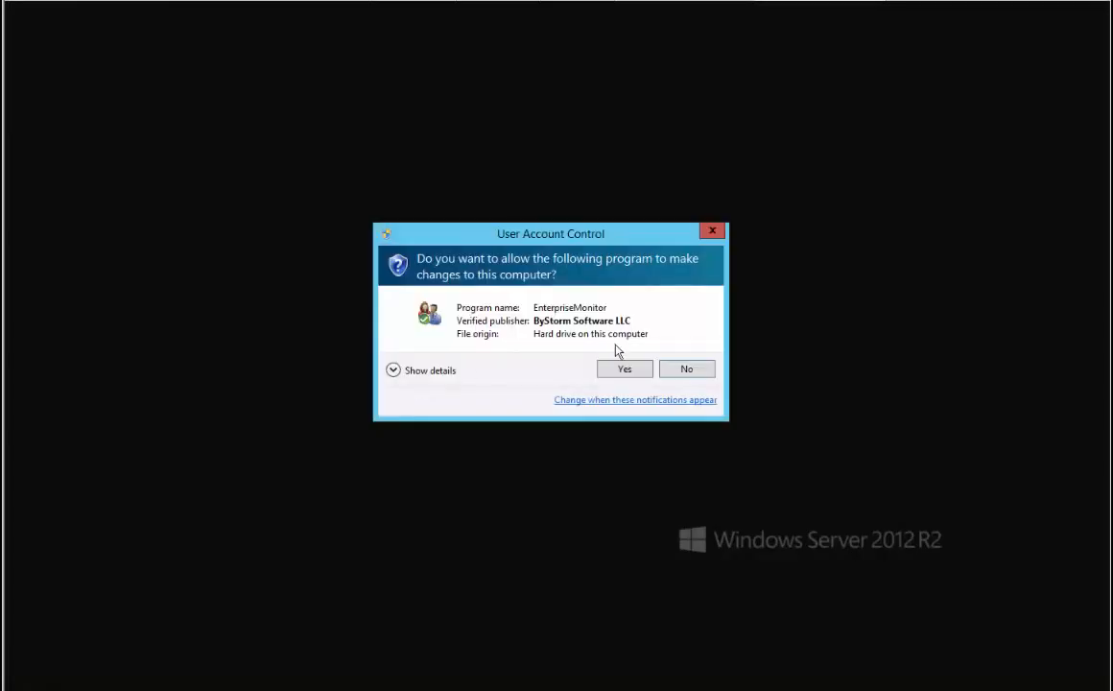
pyautogui.click(621, 370)
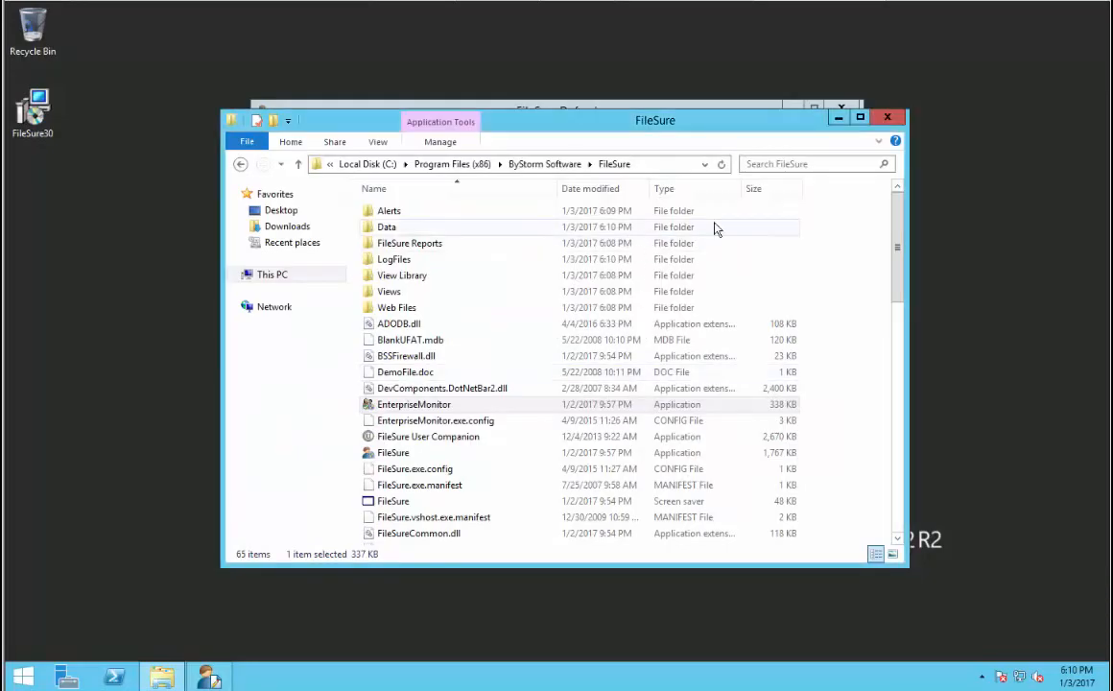
pyautogui.click(887, 118)
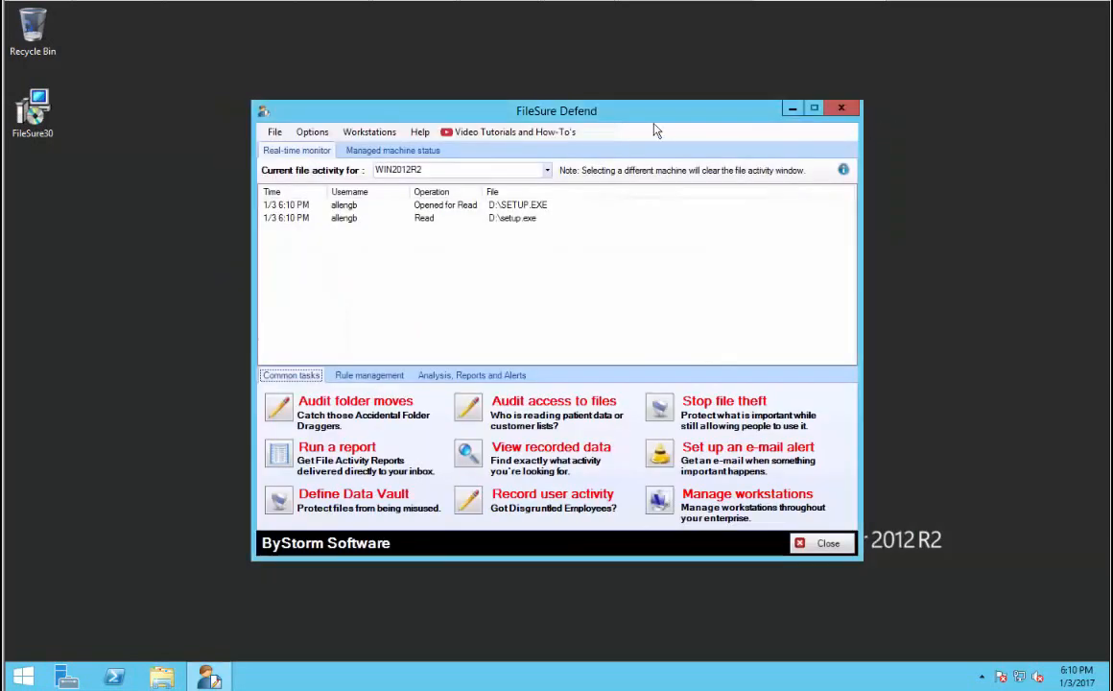
pyautogui.moveTo(595, 110); pyautogui.dragTo(595, 107)
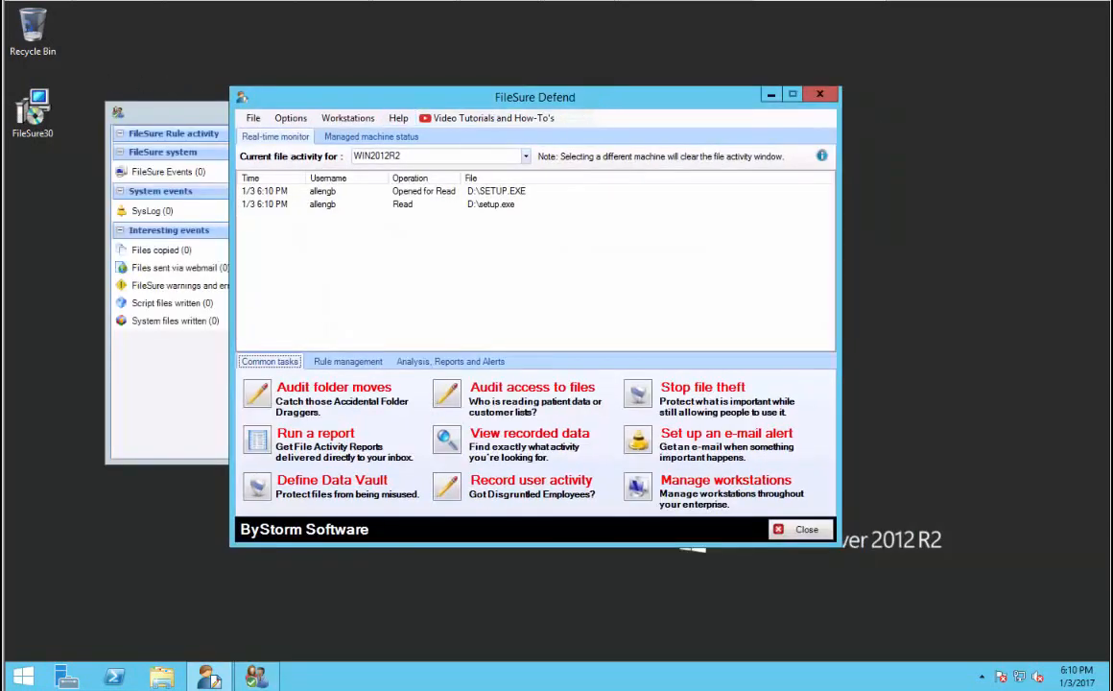
# - Check the Windows 10 machine's desktop and app list, and return to the server
pyautogui.click(1, 100)
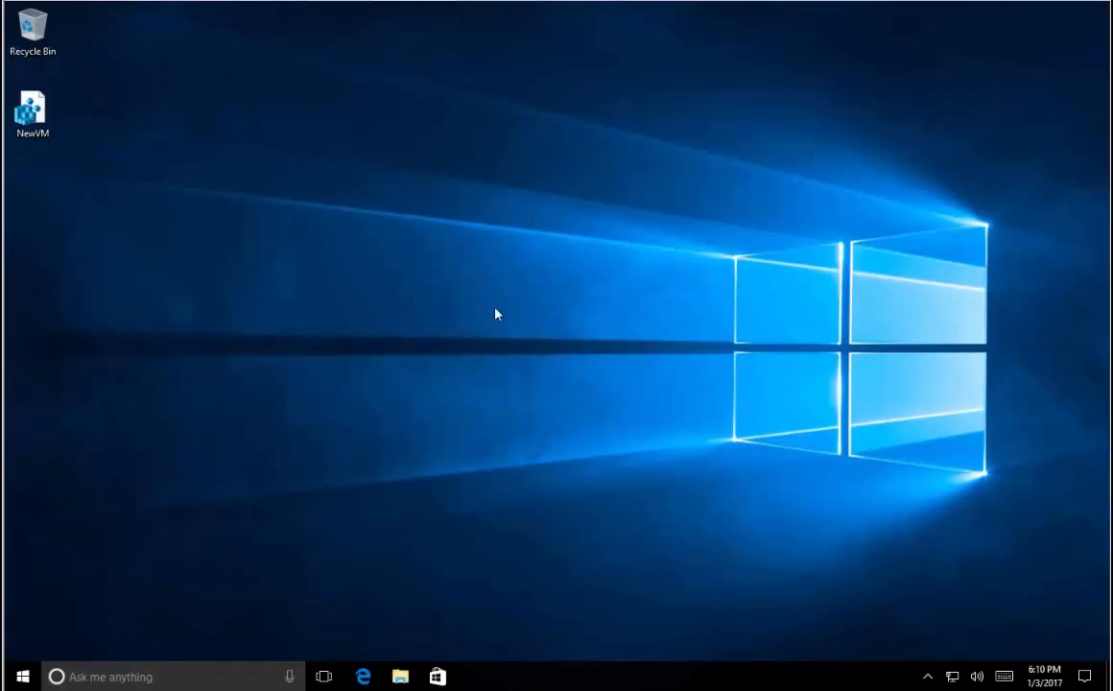
pyautogui.press('super')
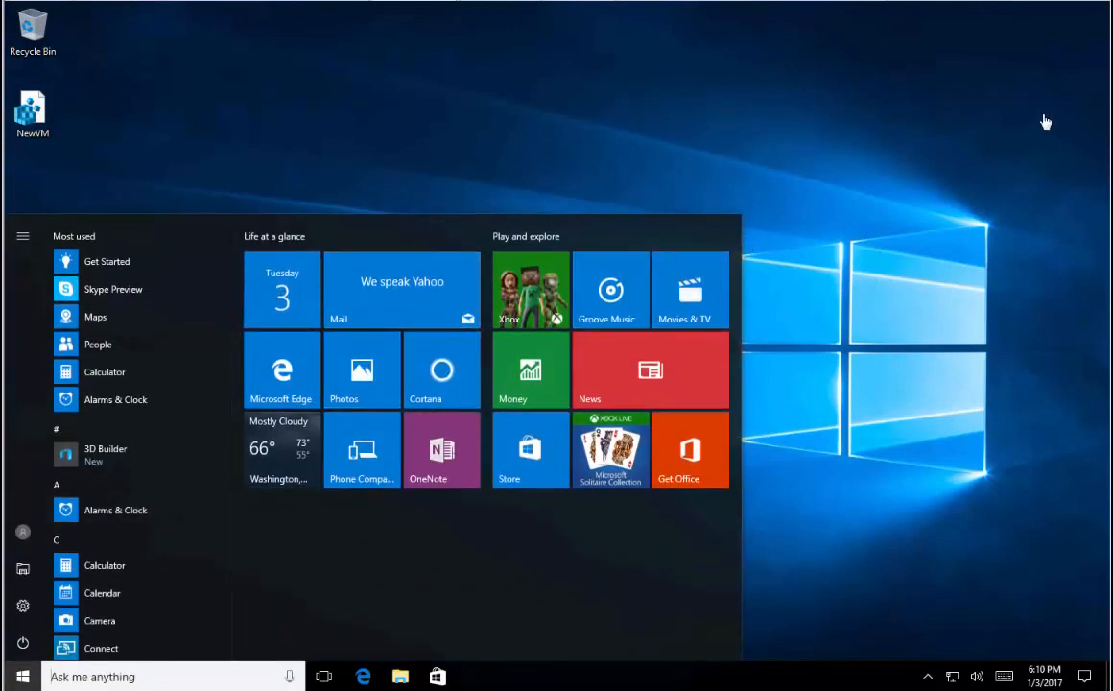
pyautogui.click(835, 139)
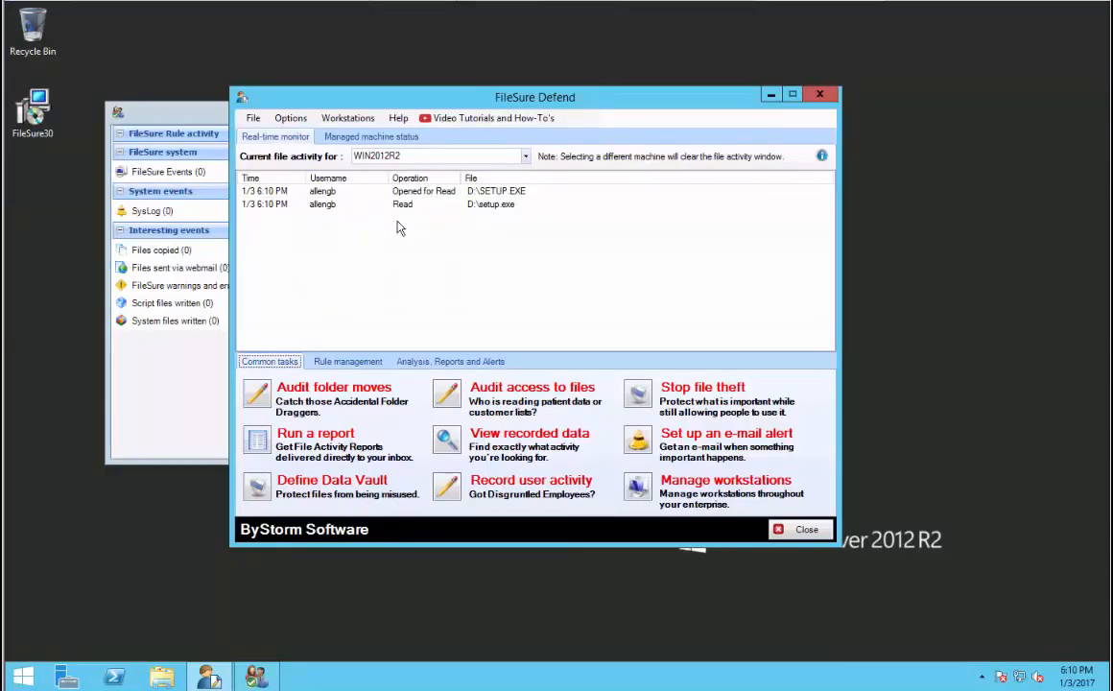
# - Open workstation management in FileSure Defend and agree to set up the required domain credentials
pyautogui.click(349, 118)
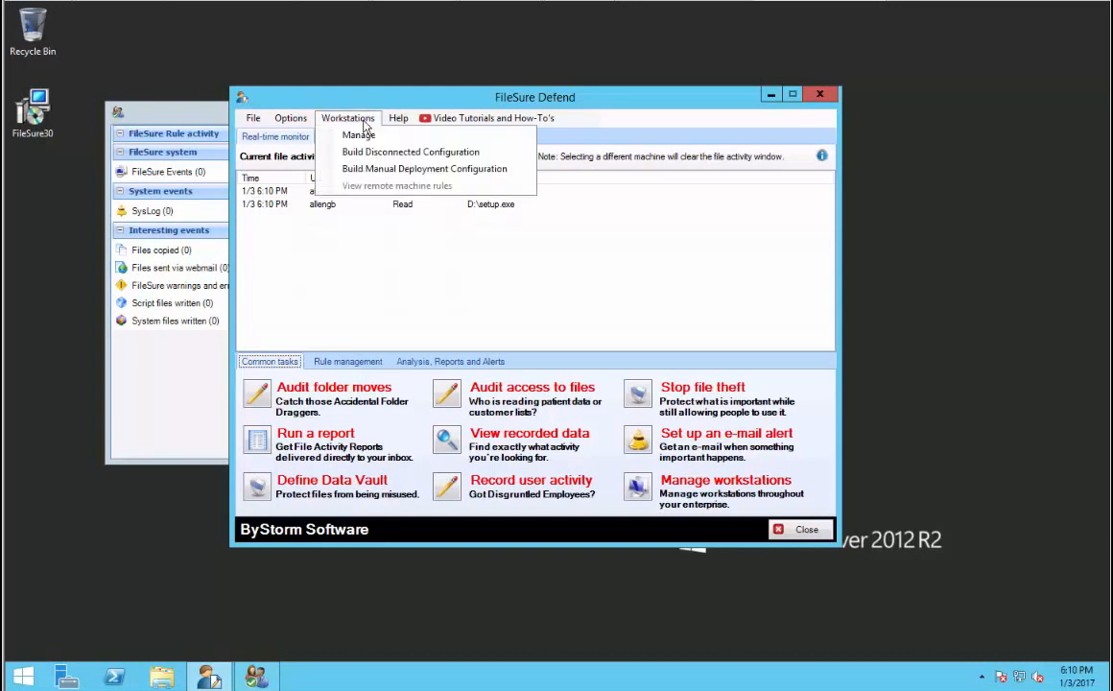
pyautogui.click(357, 135)
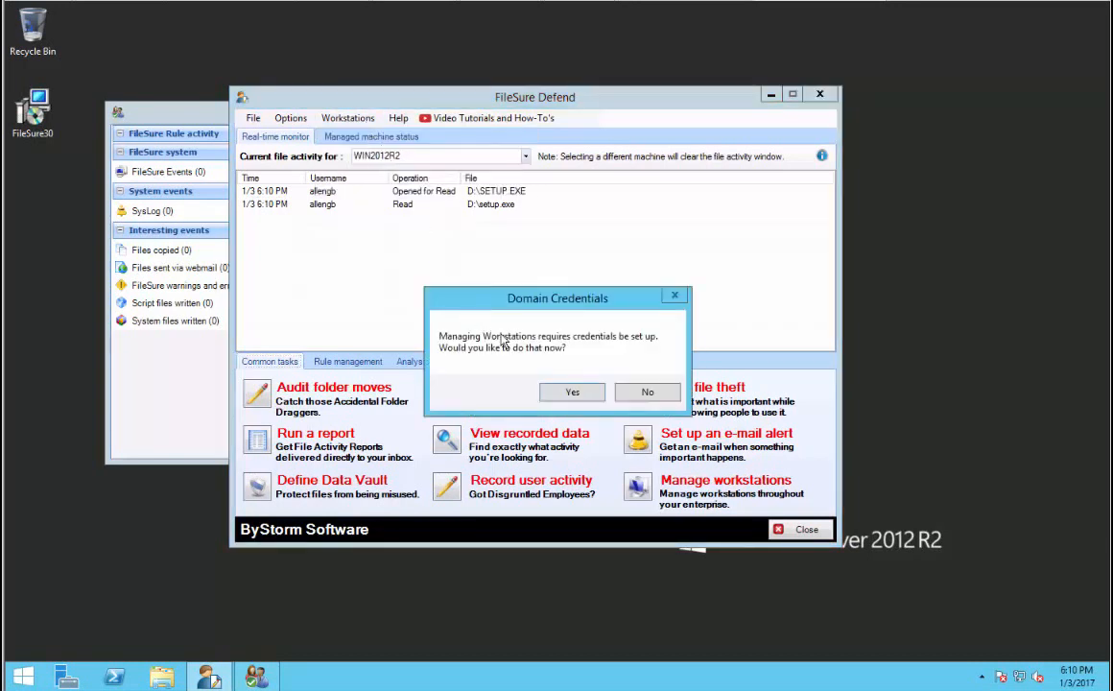
pyautogui.click(566, 396)
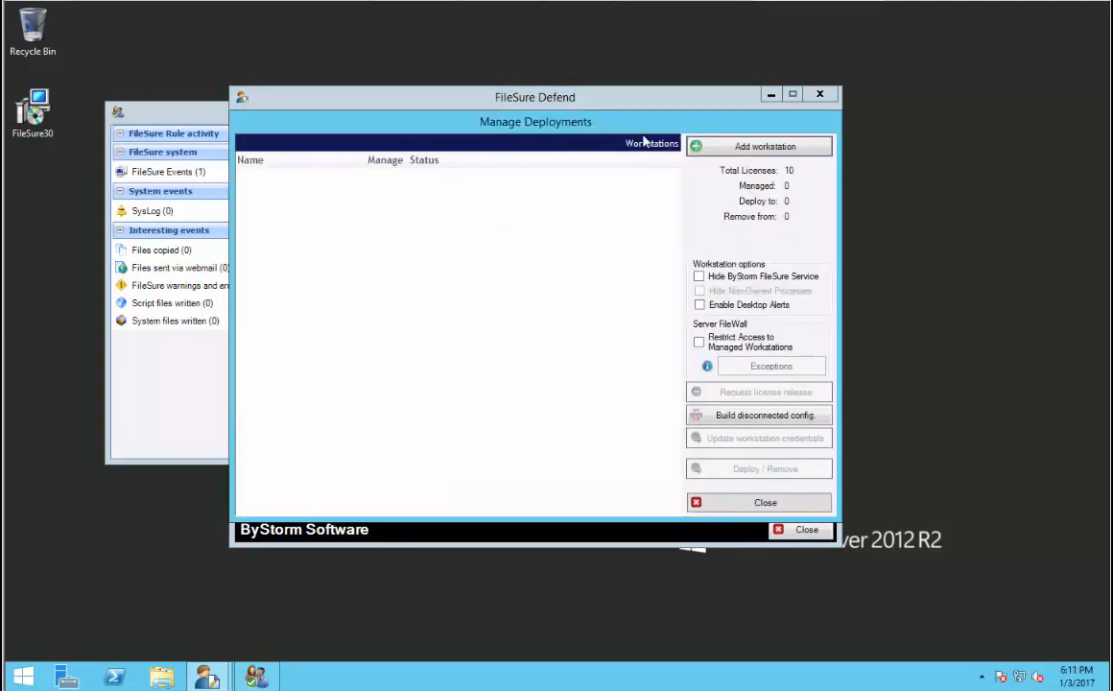
# - Add WIN10VM1 as a managed workstation by choosing it from the computers found on the network
pyautogui.click(746, 149)
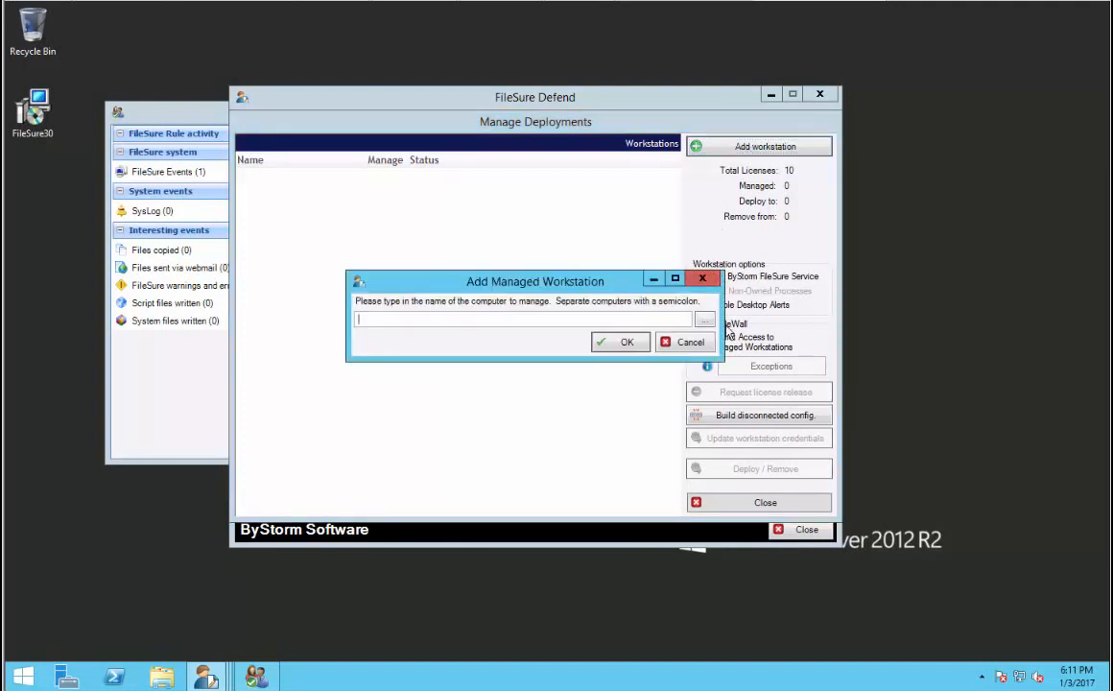
pyautogui.click(707, 320)
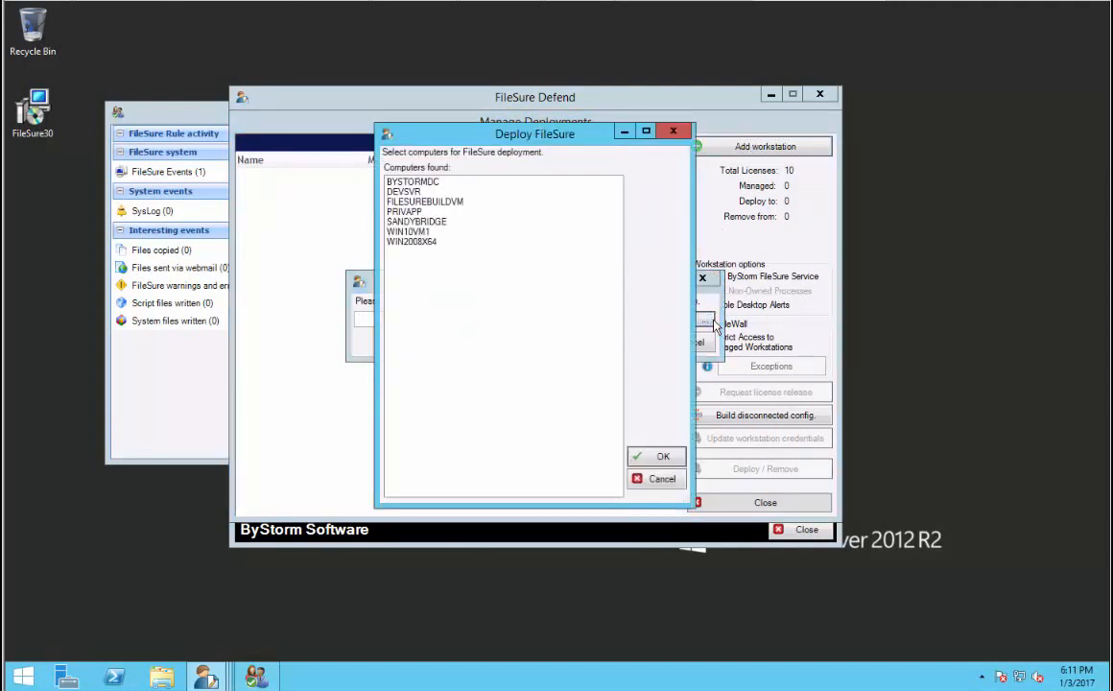
pyautogui.click(419, 232)
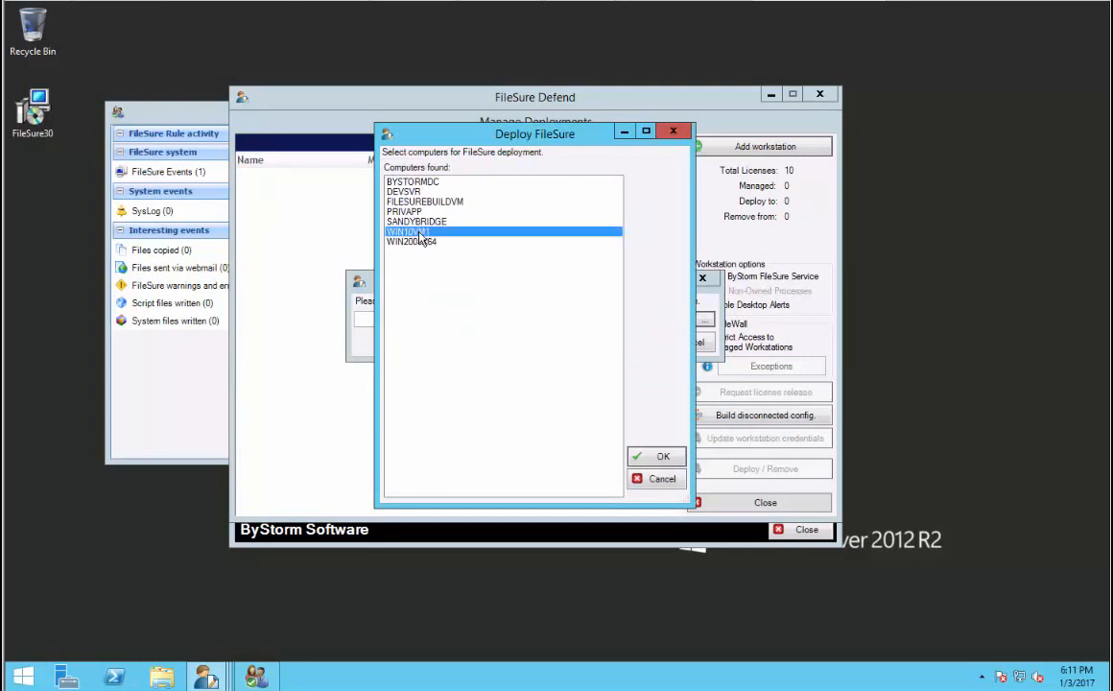
pyautogui.click(652, 457)
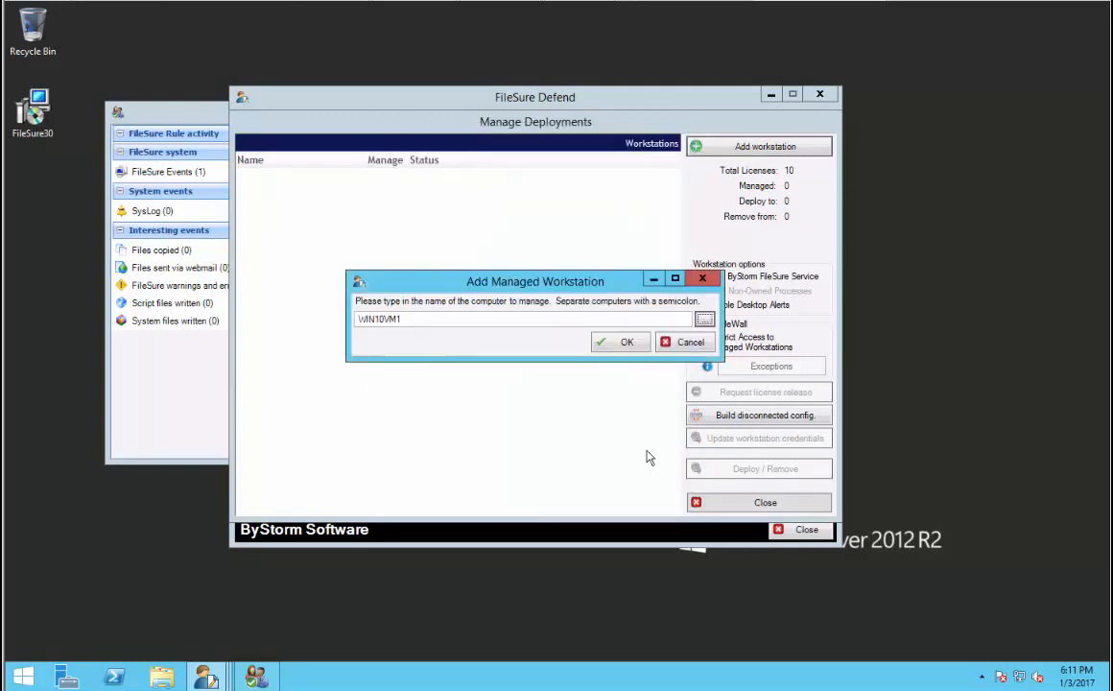
pyautogui.click(623, 342)
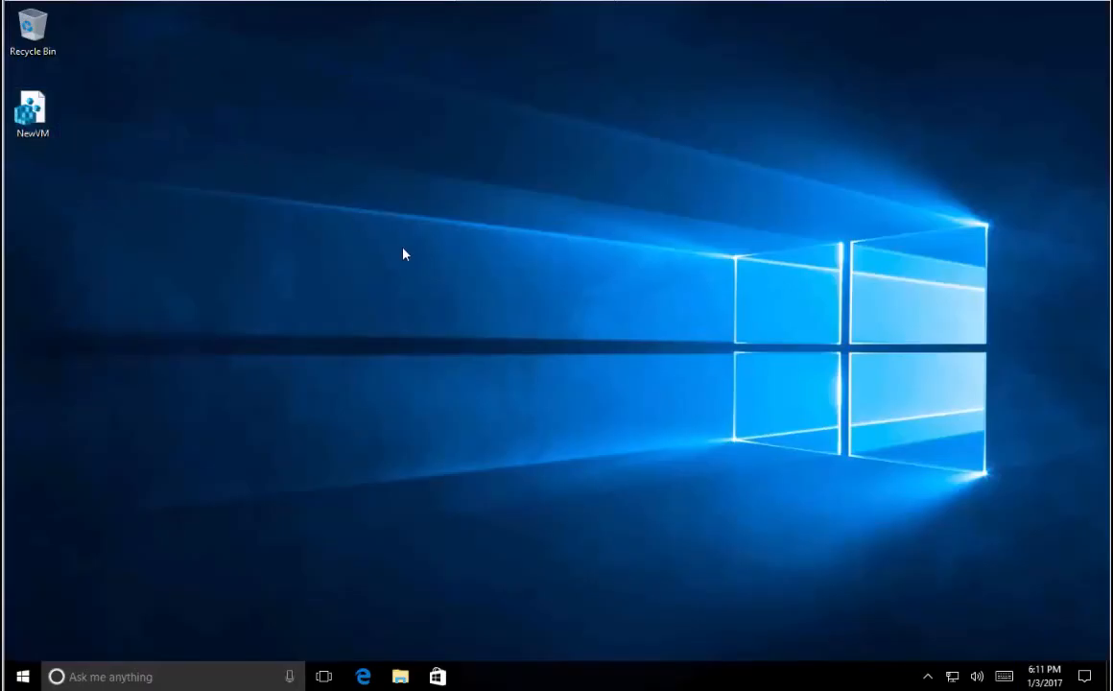
# - On the Windows 10 machine, search Windows Settings for "firewall" and open Windows Firewall
pyautogui.press('super')
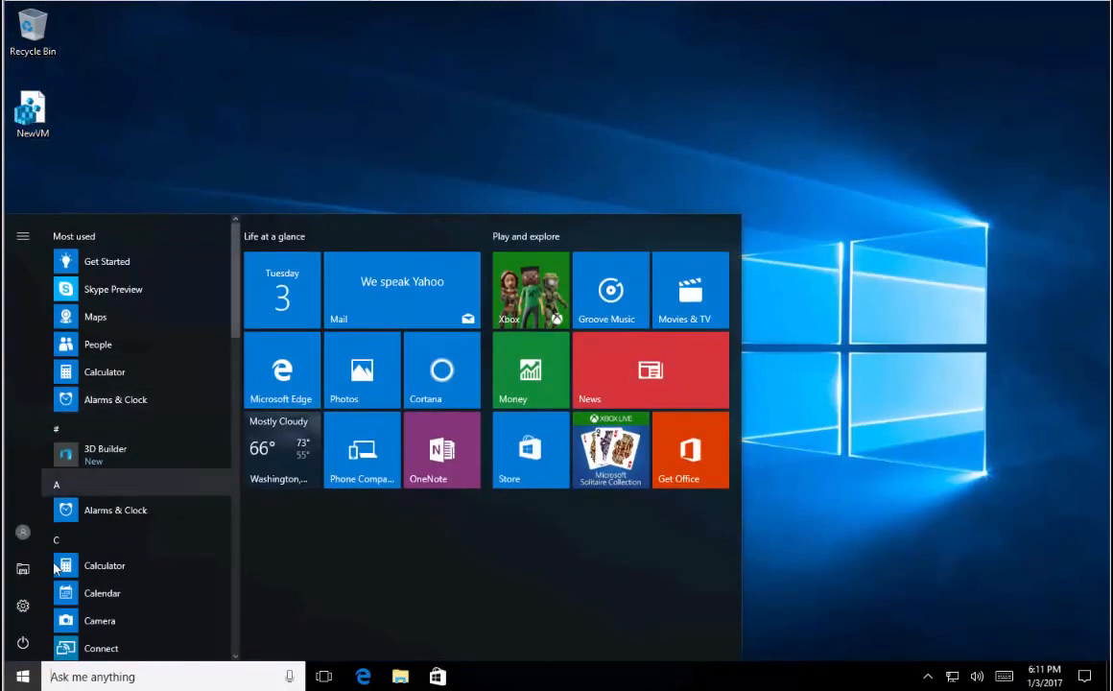
pyautogui.click(26, 603)
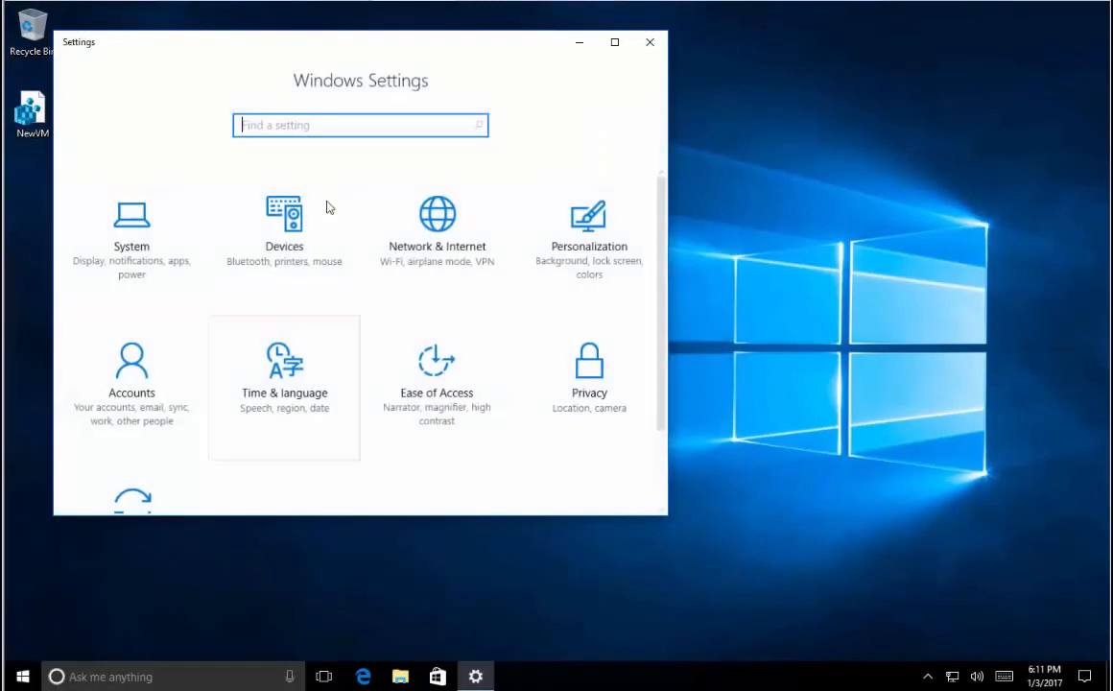
pyautogui.write('firewall')
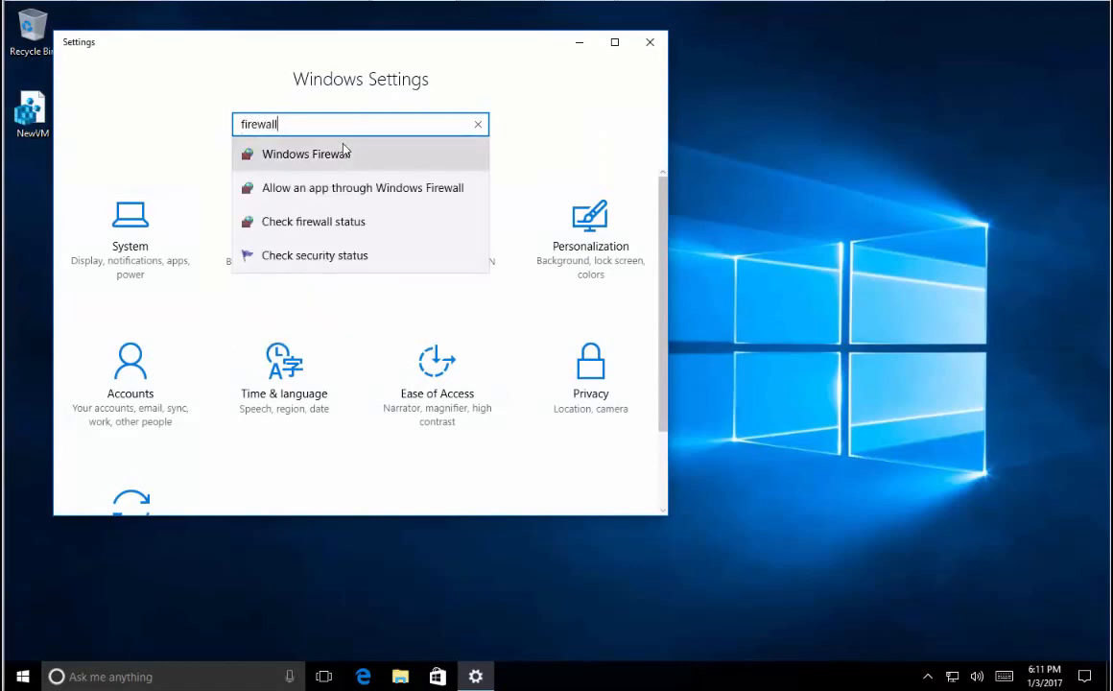
pyautogui.press('Return')
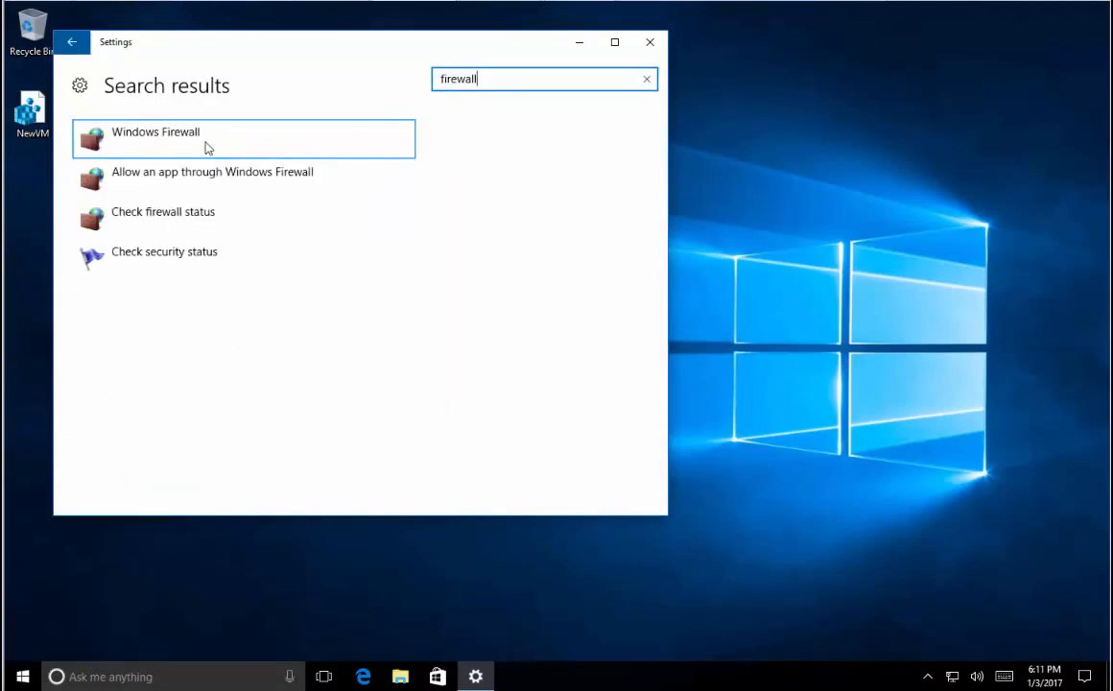
pyautogui.click(180, 143)
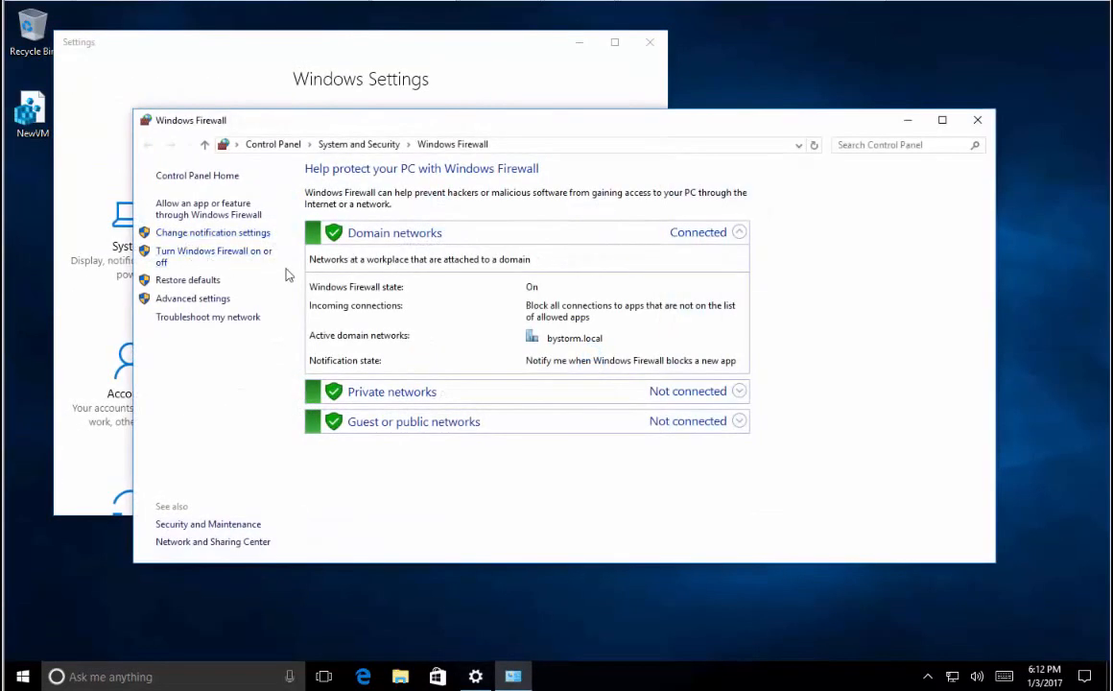
# - Turn off Windows Firewall for the domain network, then close the firewall and Settings windows
pyautogui.click(206, 255)
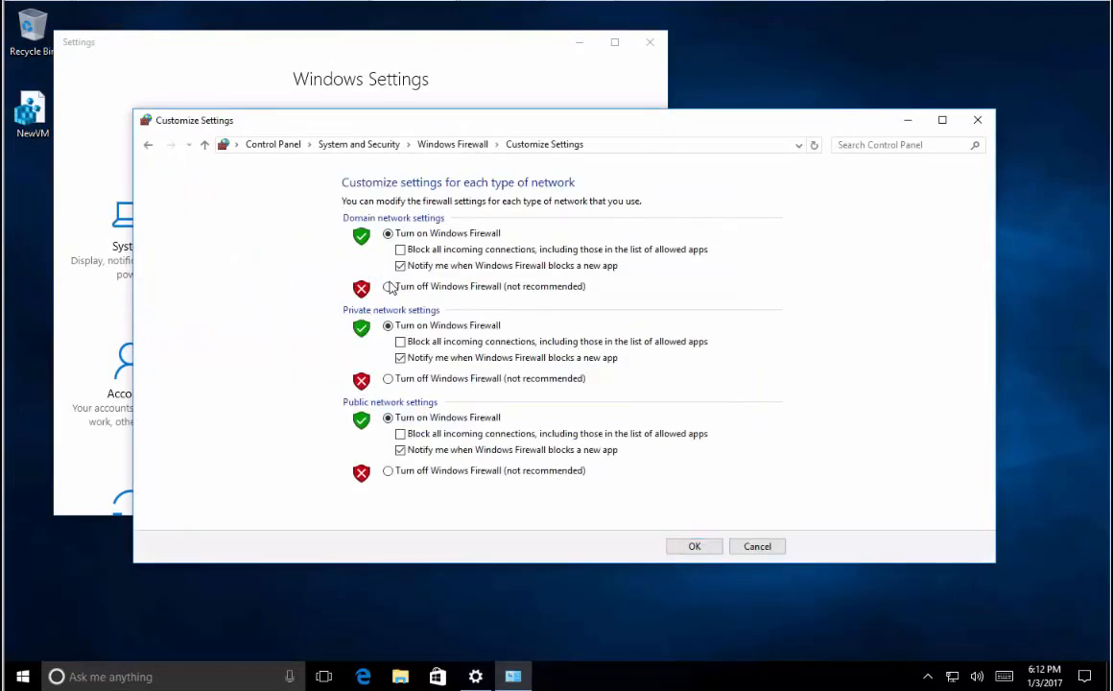
pyautogui.click(388, 287)
pyautogui.click(694, 547)
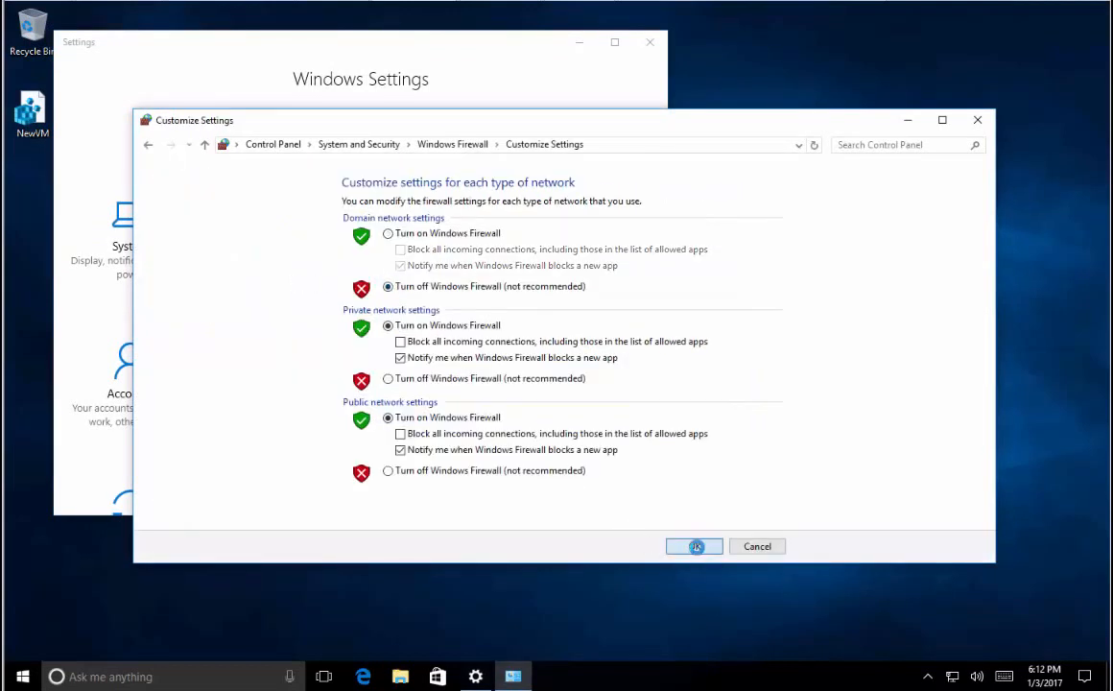
pyautogui.click(977, 120)
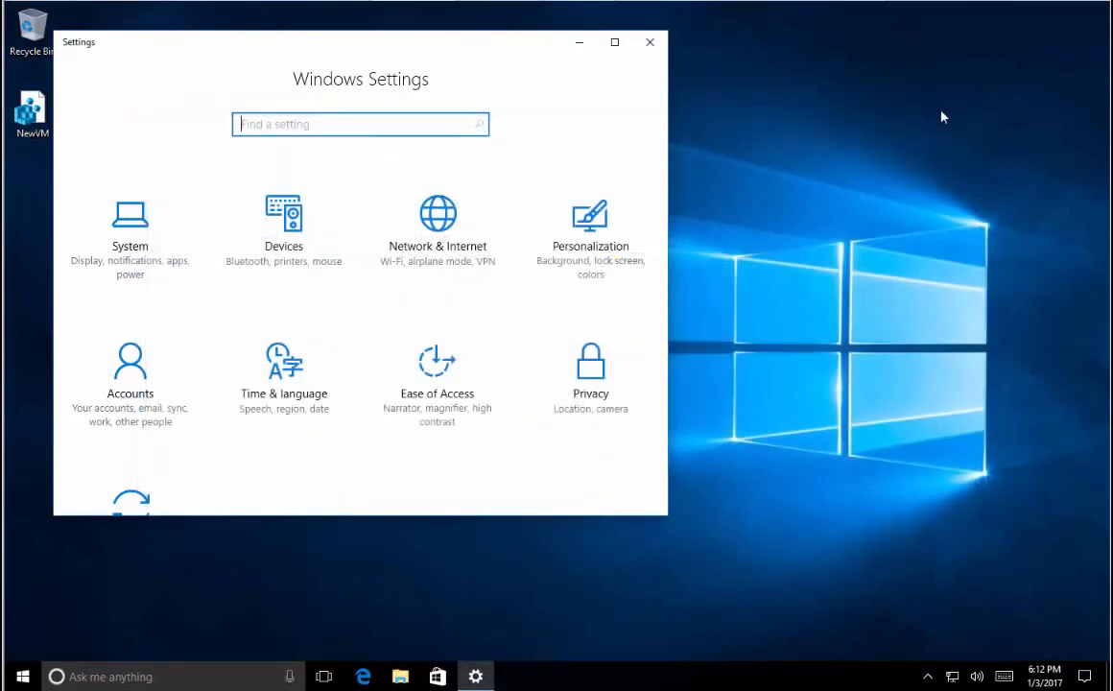
pyautogui.click(650, 41)
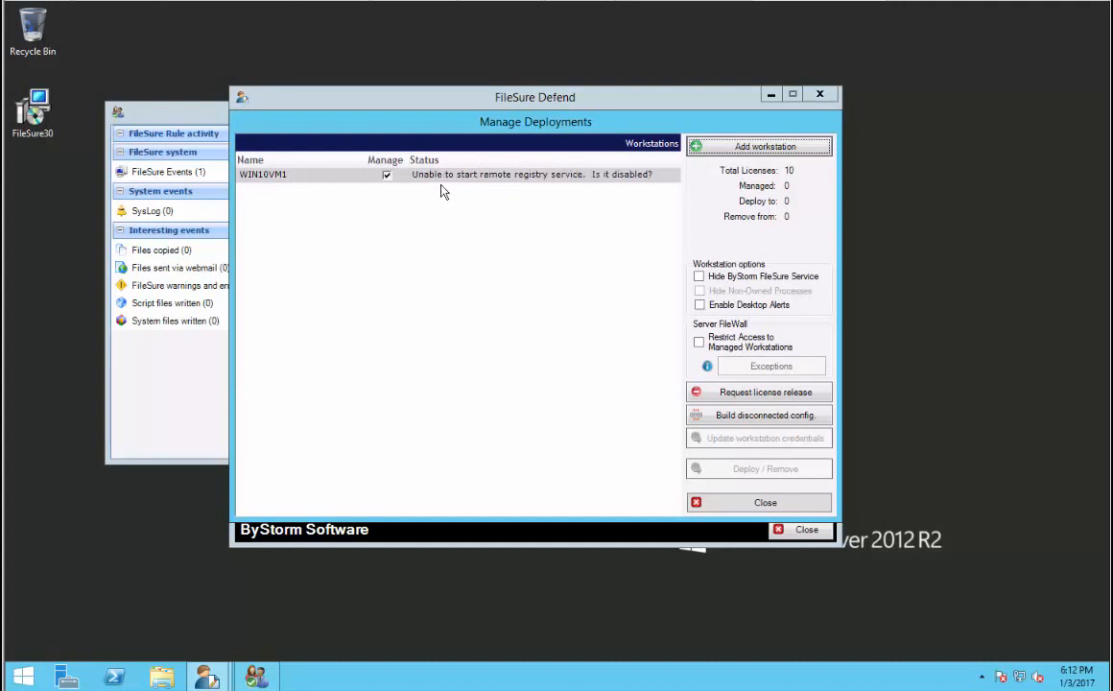
# - Open Computer Management on the Windows 10 machine and show its list of services
pyautogui.moveTo(441, 185)
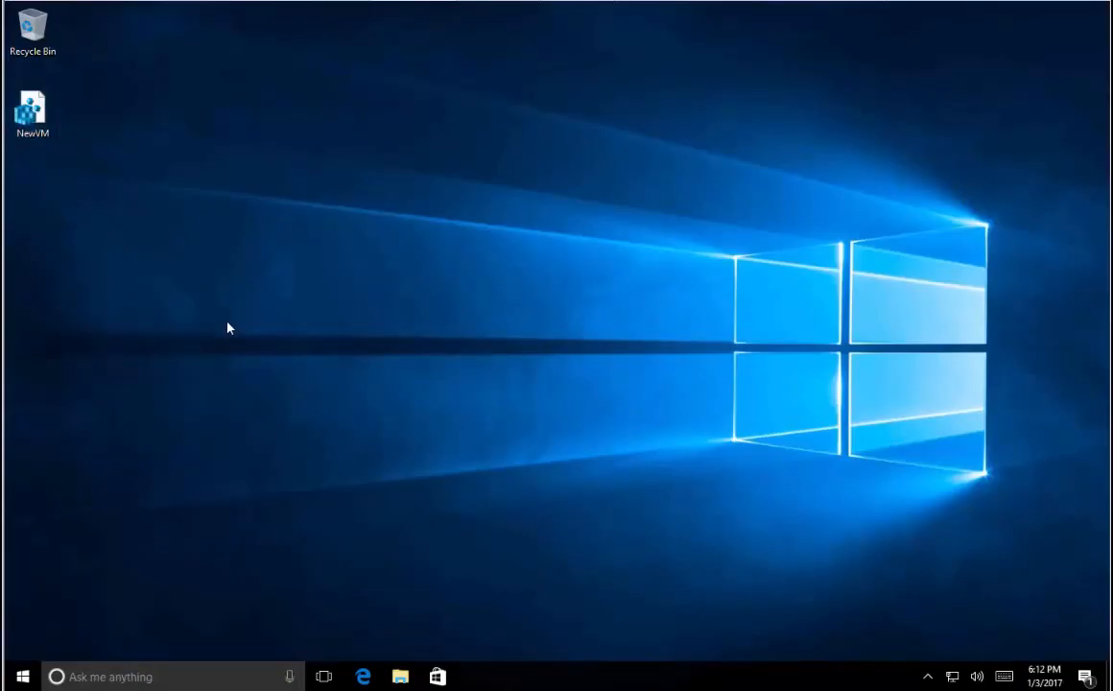
pyautogui.rightClick(23, 678)
pyautogui.click(114, 424)
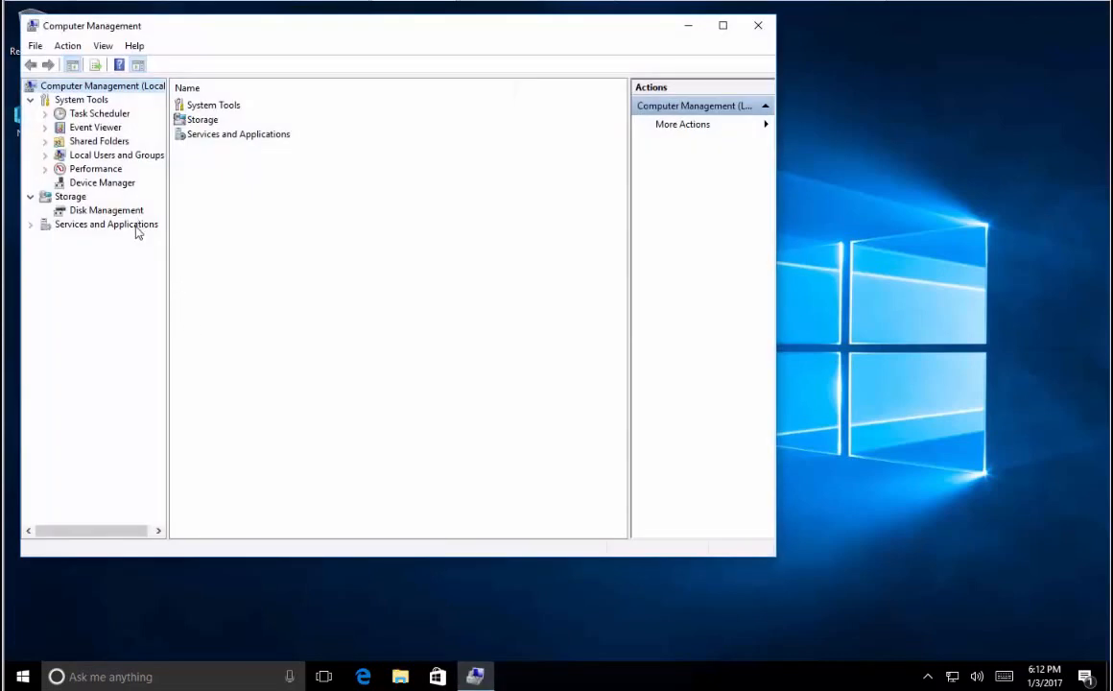
pyautogui.click(136, 229)
pyautogui.click(208, 108)
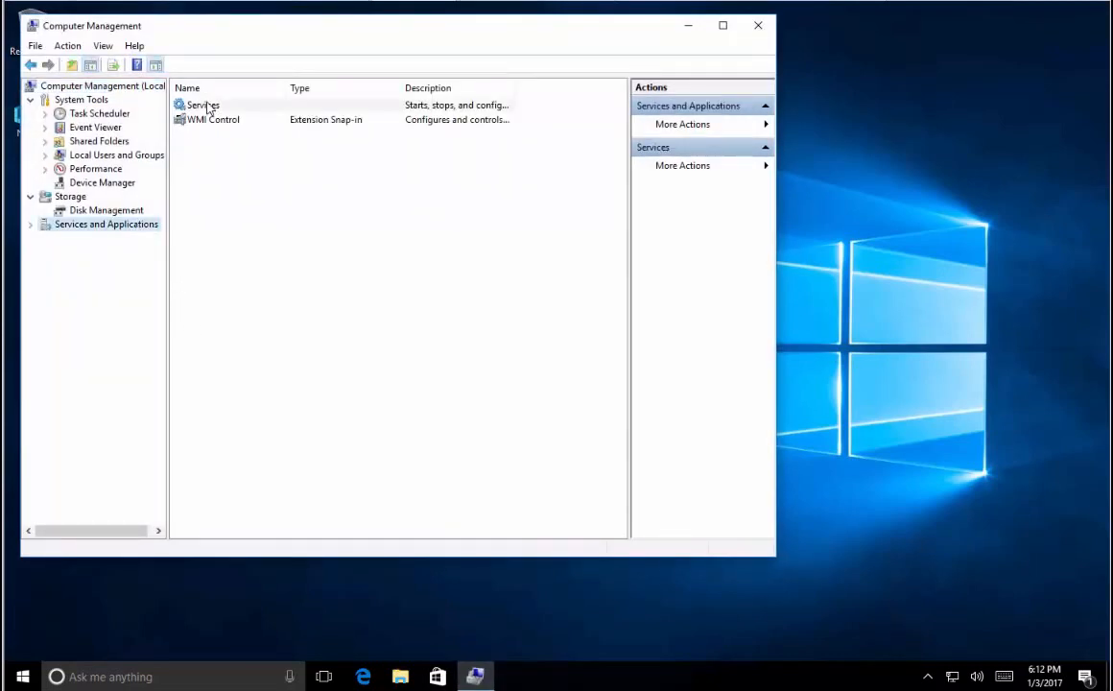
pyautogui.doubleClick(208, 107)
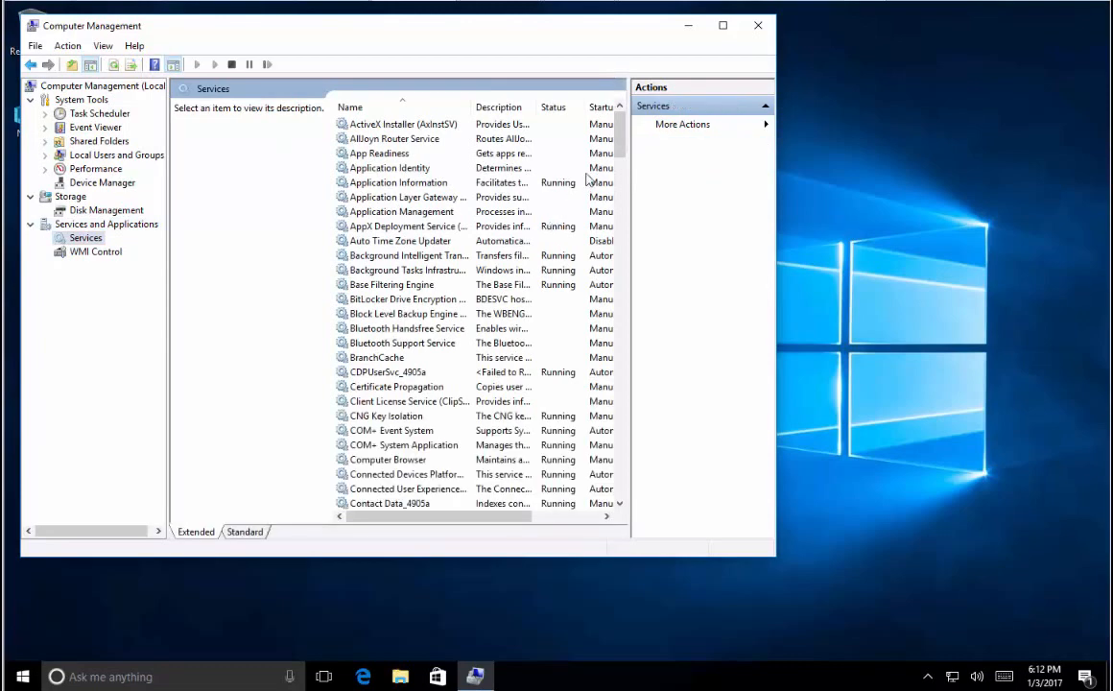
# - Set the Remote Registry service's startup type to Automatic and start the service
pyautogui.moveTo(624, 137); pyautogui.dragTo(622, 346)
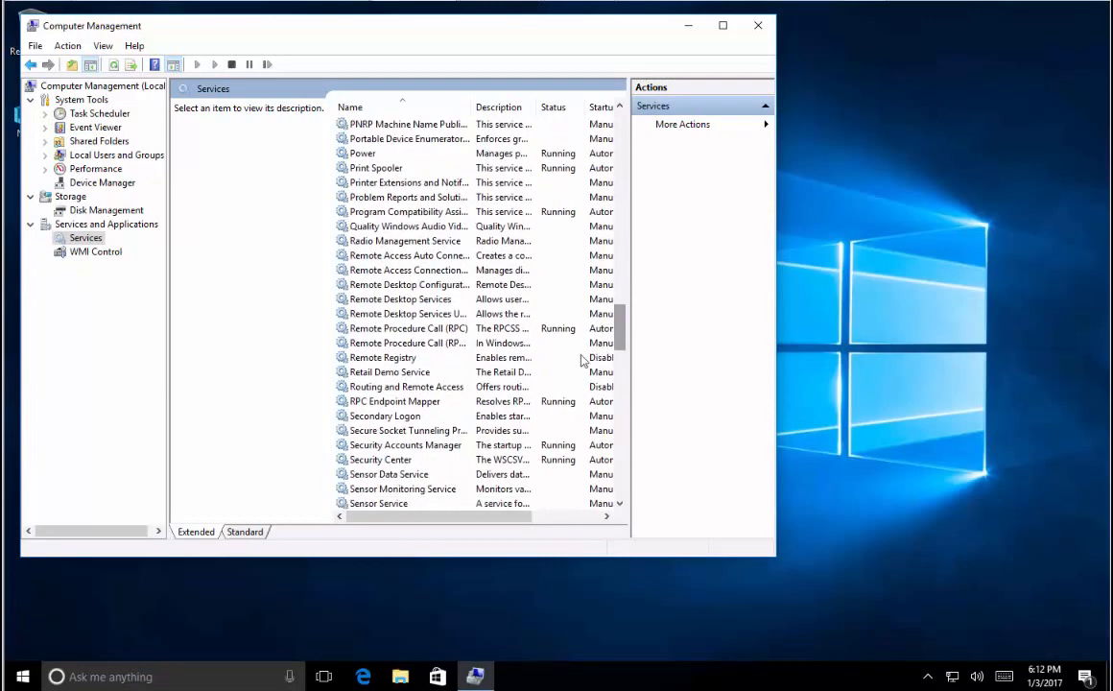
pyautogui.click(390, 362)
pyautogui.doubleClick(391, 363)
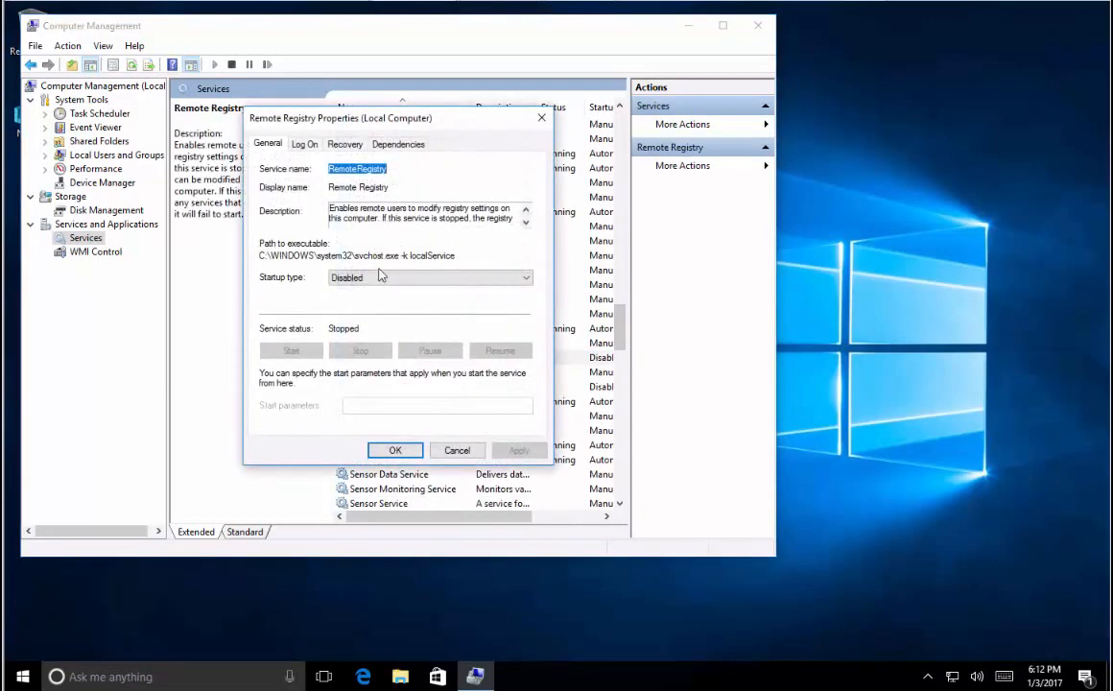
pyautogui.click(372, 279)
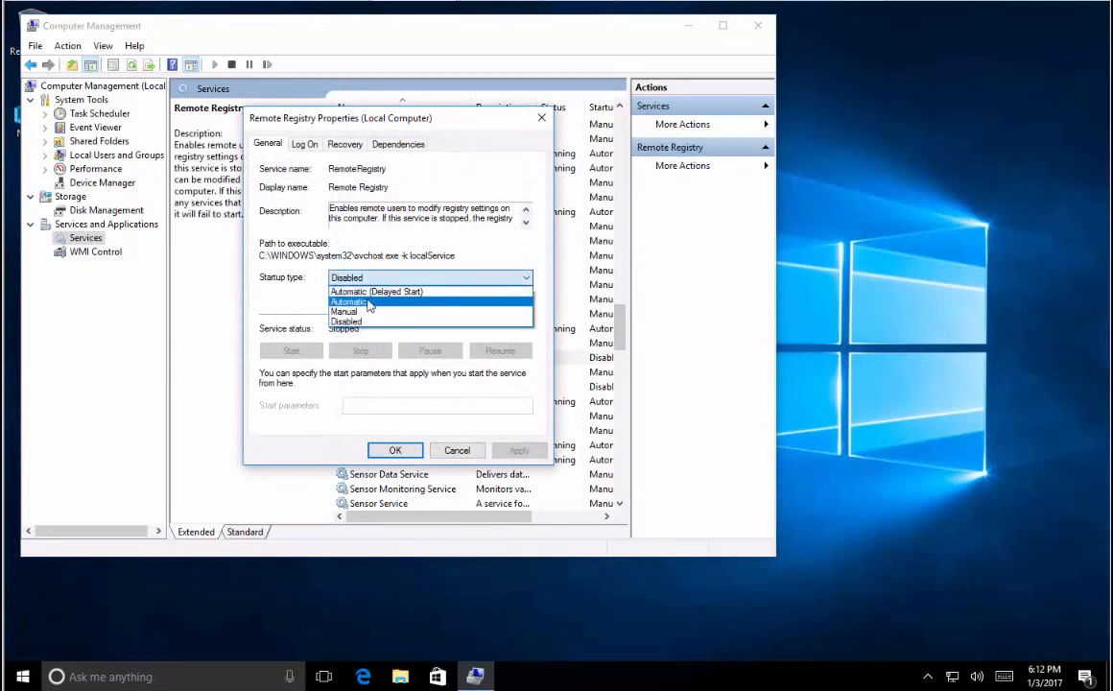
pyautogui.click(369, 300)
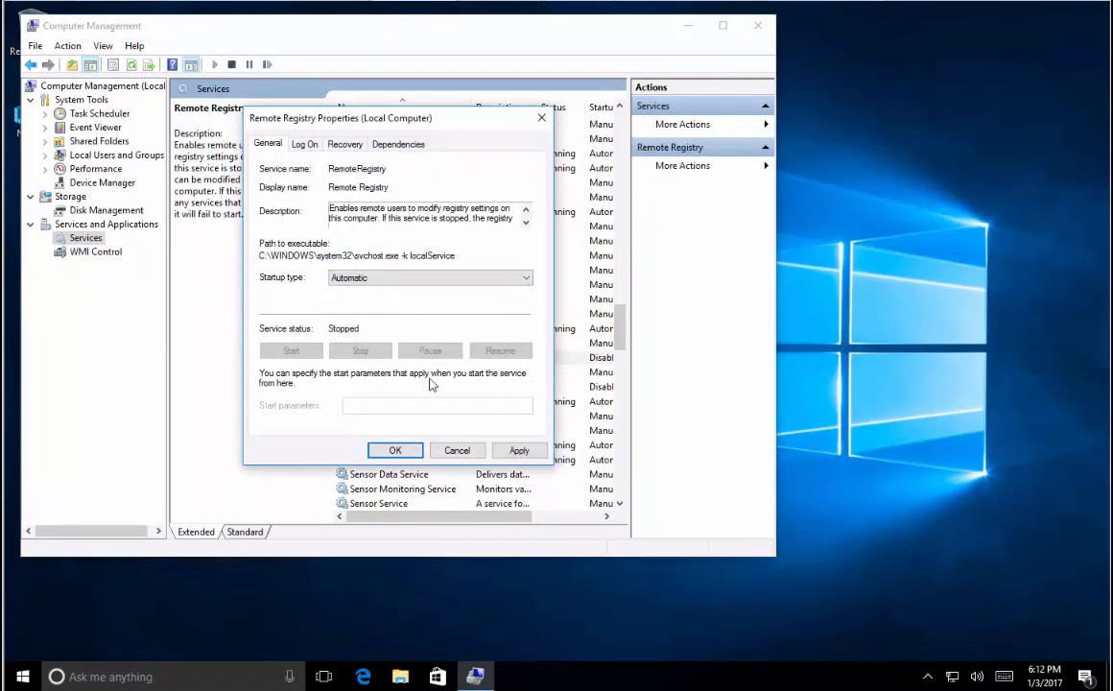
pyautogui.click(517, 449)
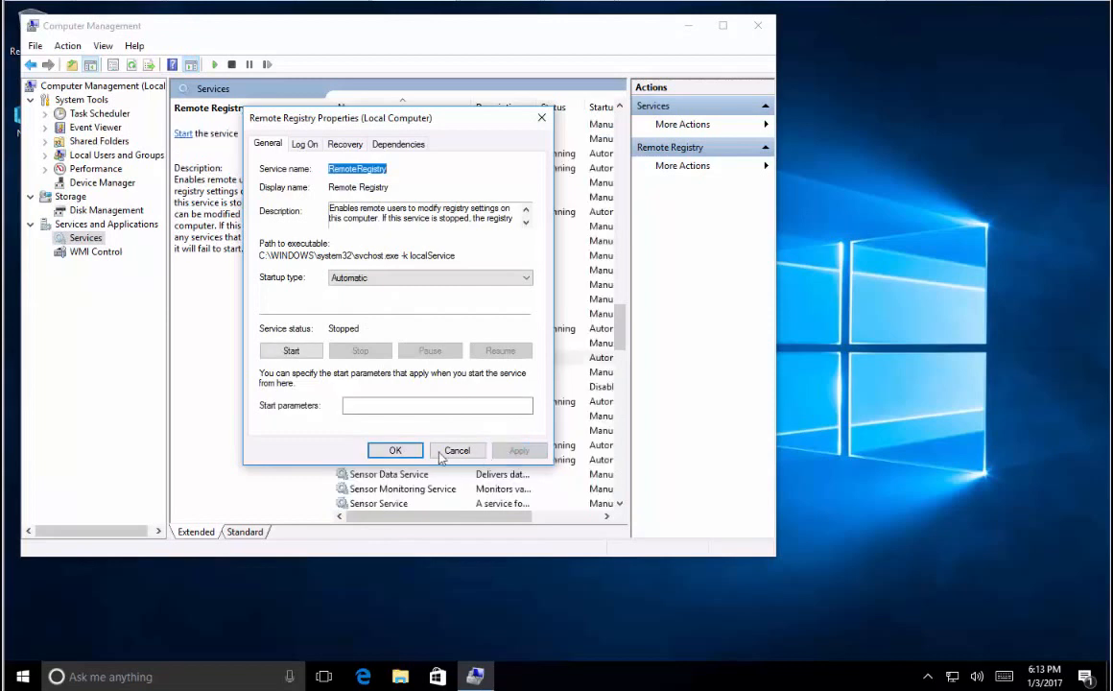
pyautogui.click(293, 351)
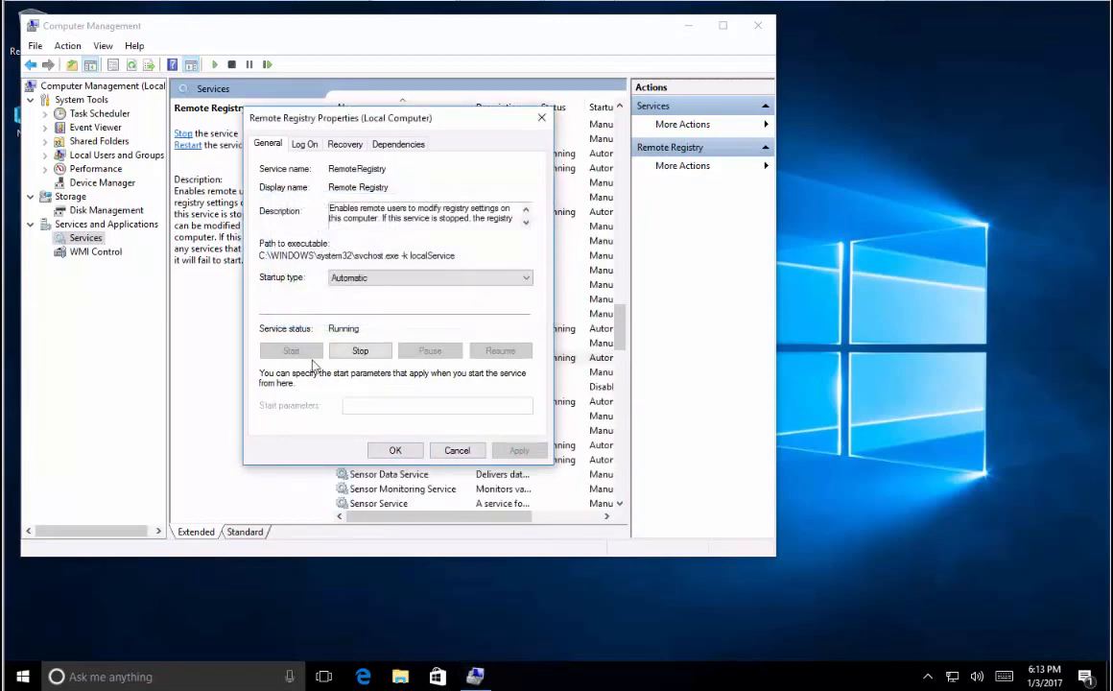
pyautogui.click(395, 451)
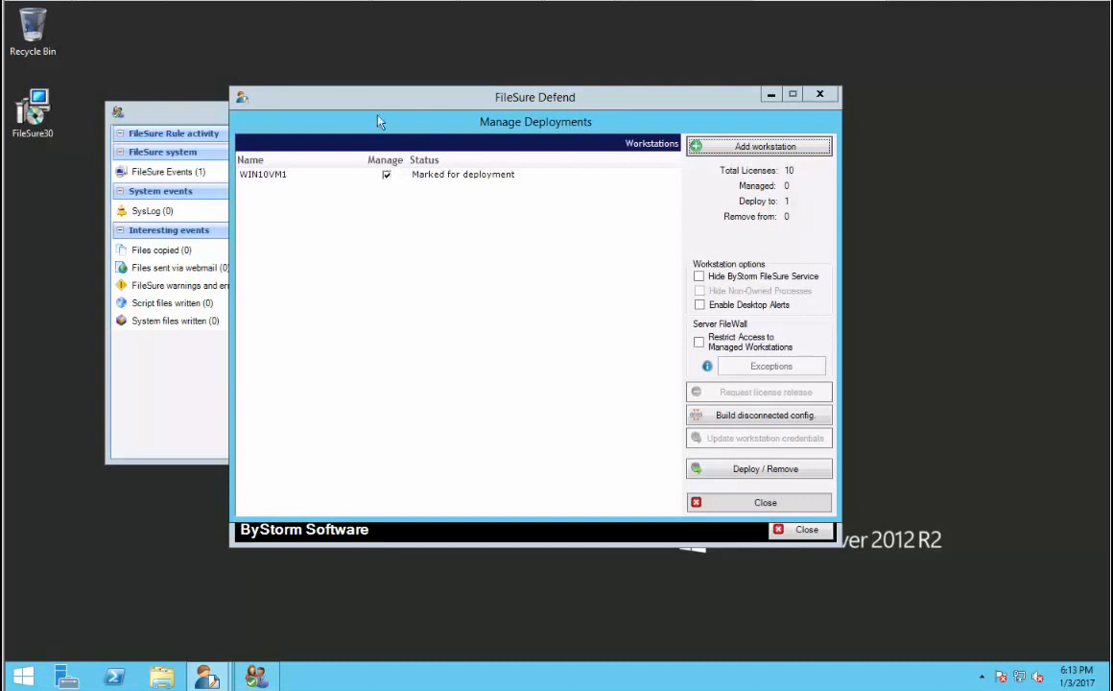
# - Return to the server and open its Windows Firewall settings in Control Panel
pyautogui.click(181, 108)
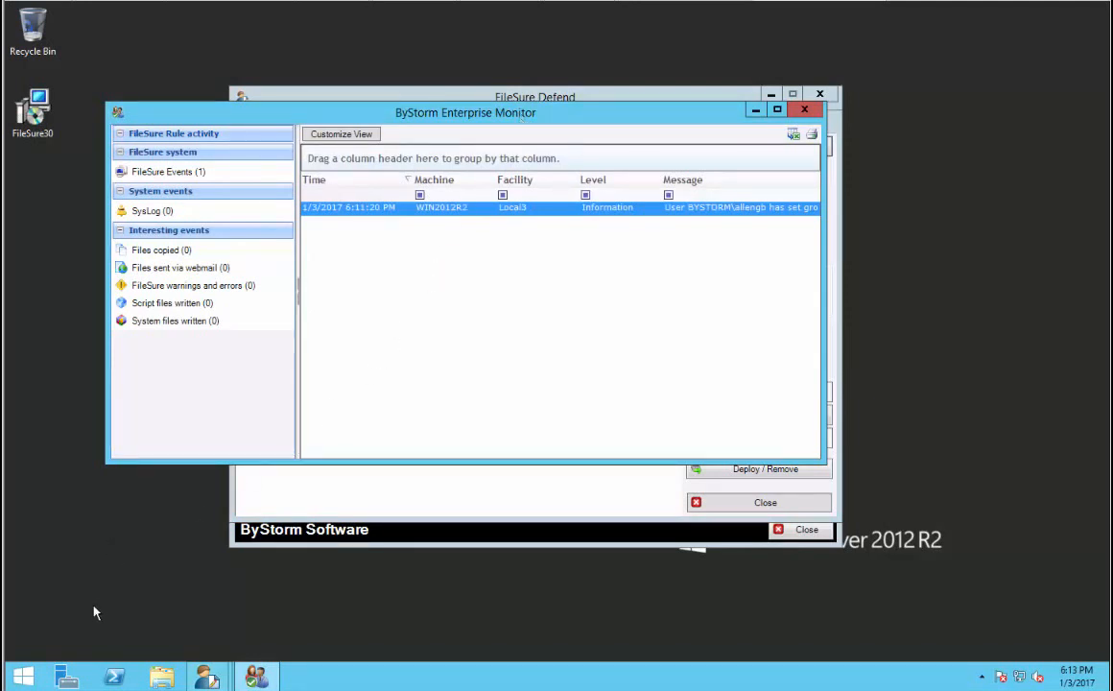
pyautogui.click(21, 676)
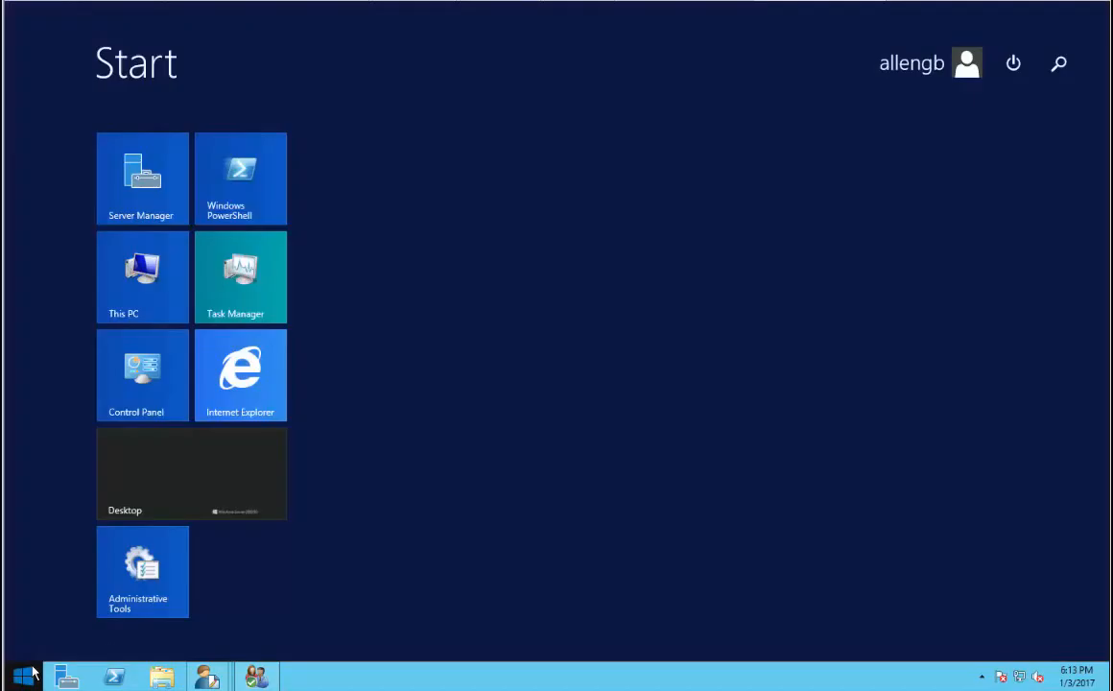
pyautogui.click(134, 361)
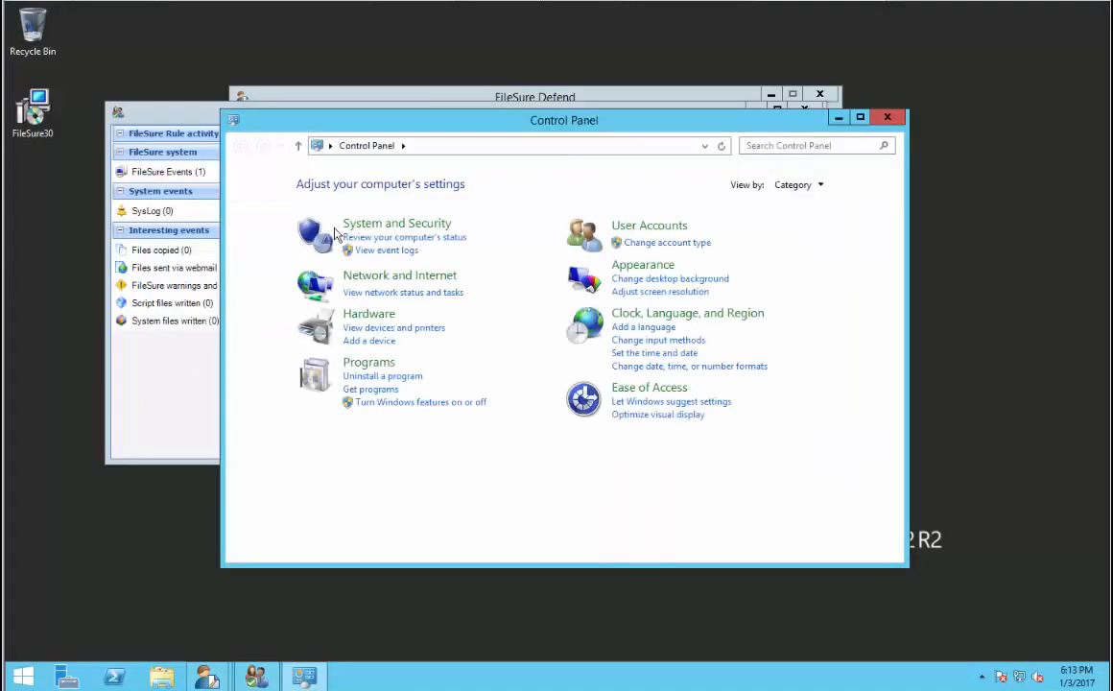
pyautogui.click(404, 232)
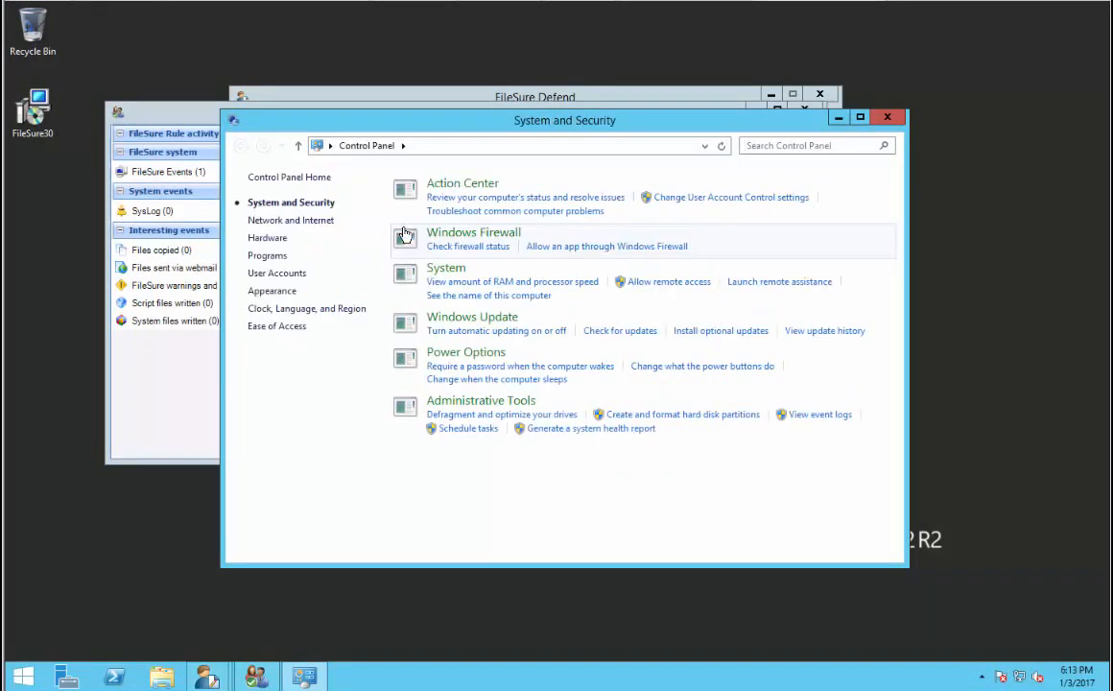
pyautogui.click(487, 238)
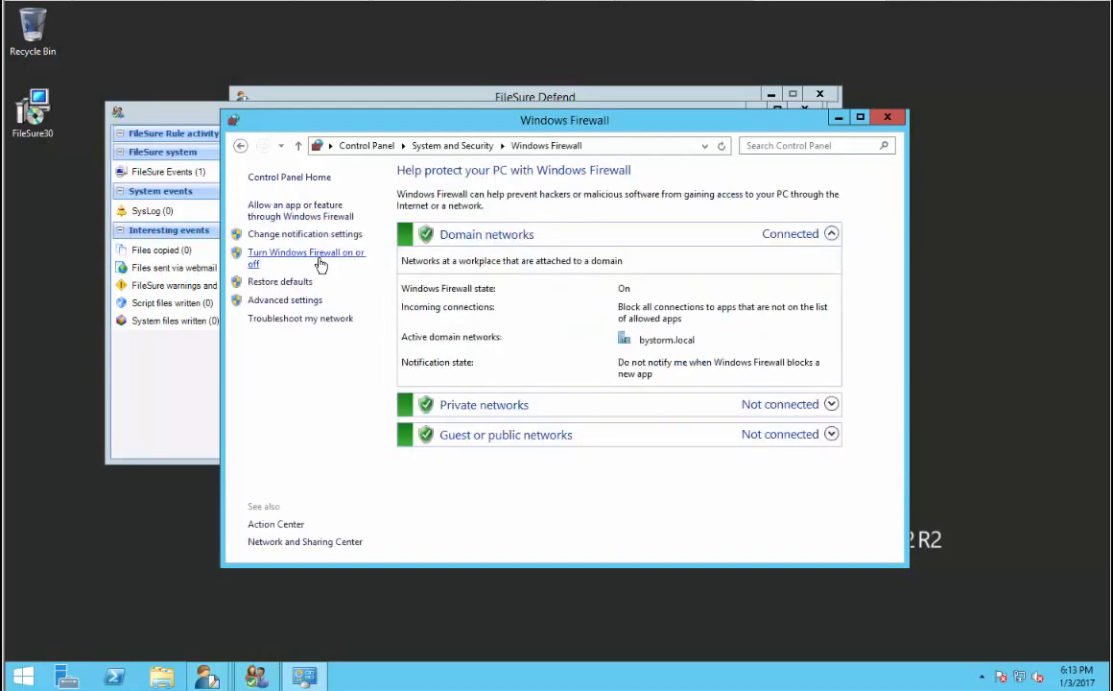
# - Turn off the server's Windows Firewall for the domain network and close the firewall window
pyautogui.click(317, 258)
pyautogui.click(405, 291)
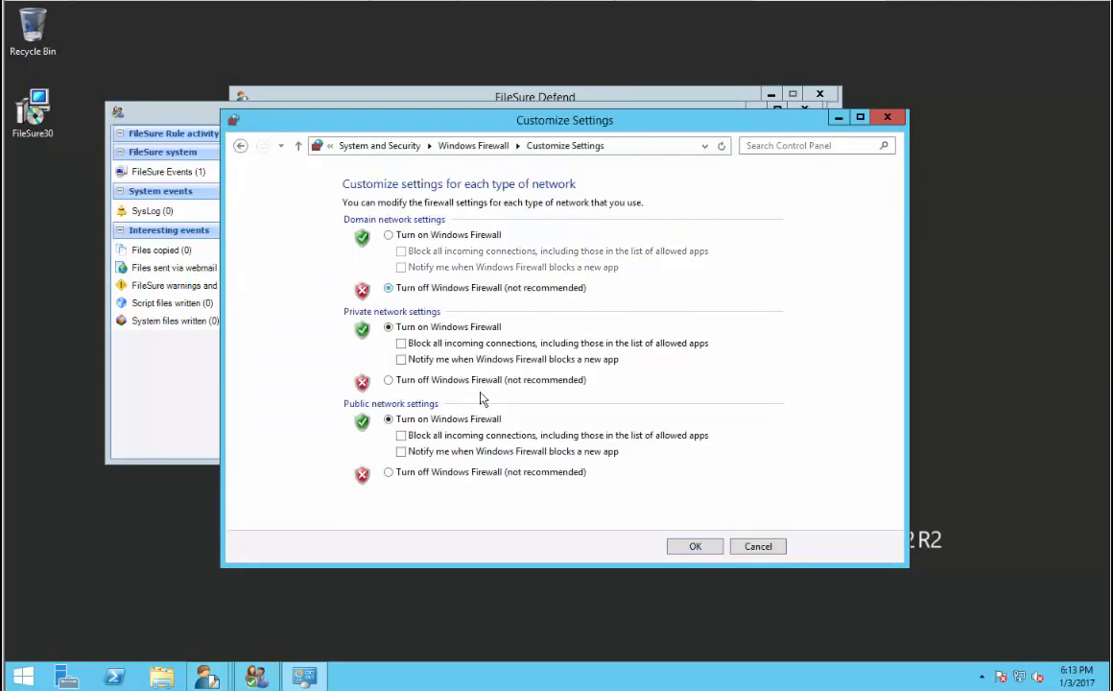
pyautogui.click(685, 547)
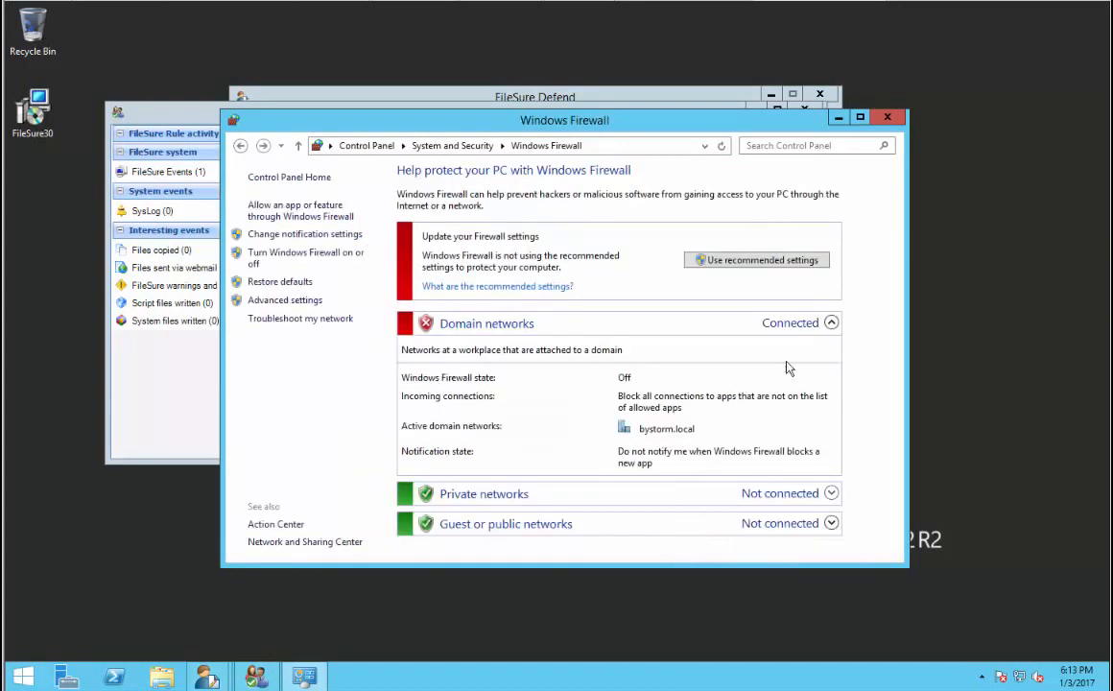
pyautogui.click(888, 119)
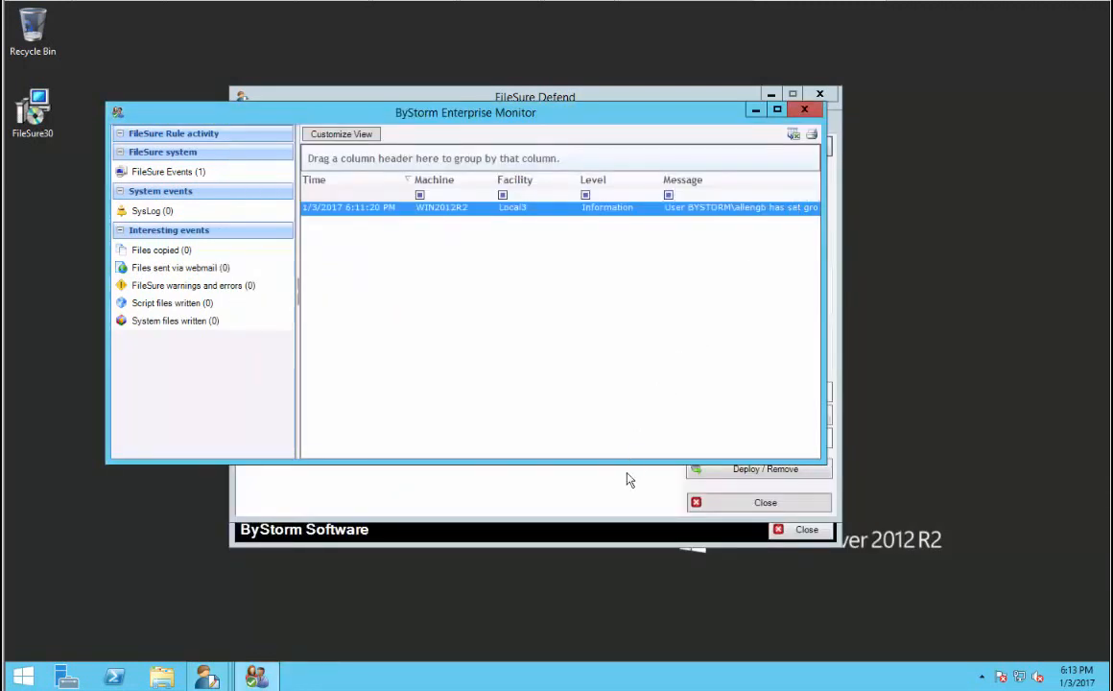
# - Deploy FileSure to the marked workstation WIN10VM1 and close the deployment management view
pyautogui.click(604, 500)
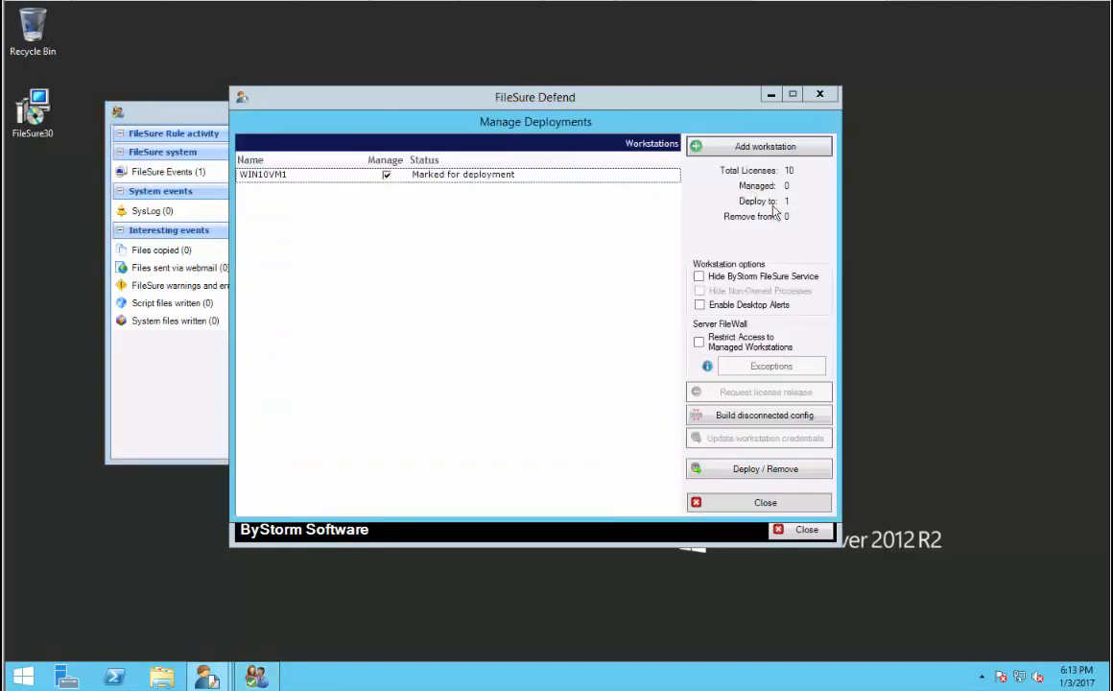
pyautogui.click(749, 470)
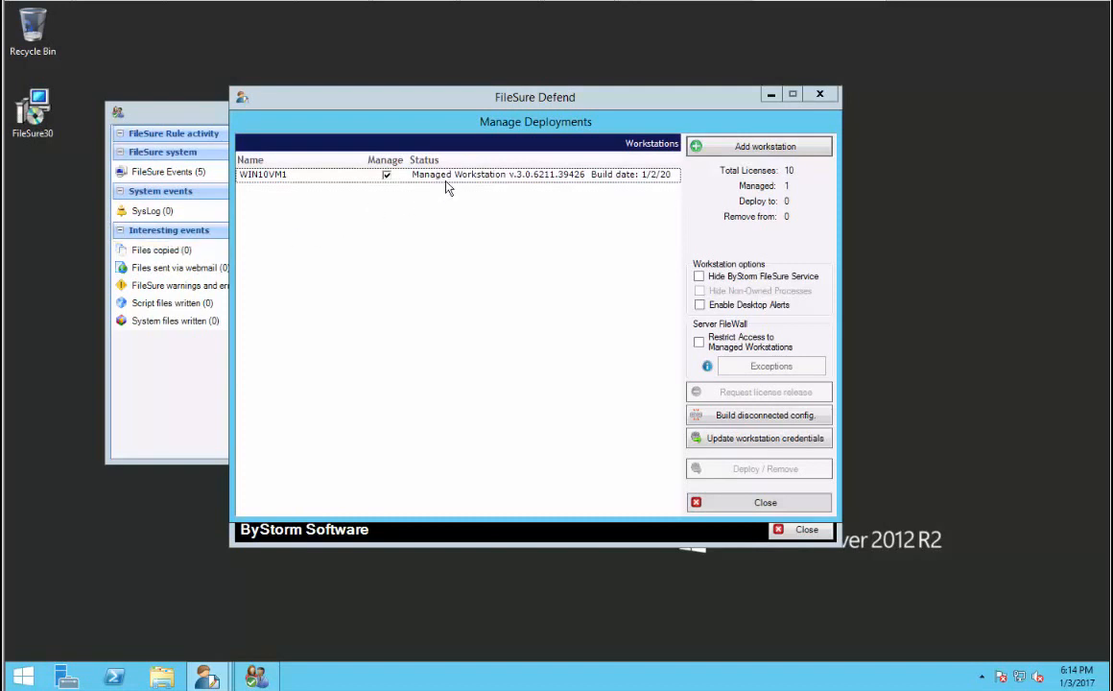
pyautogui.click(748, 504)
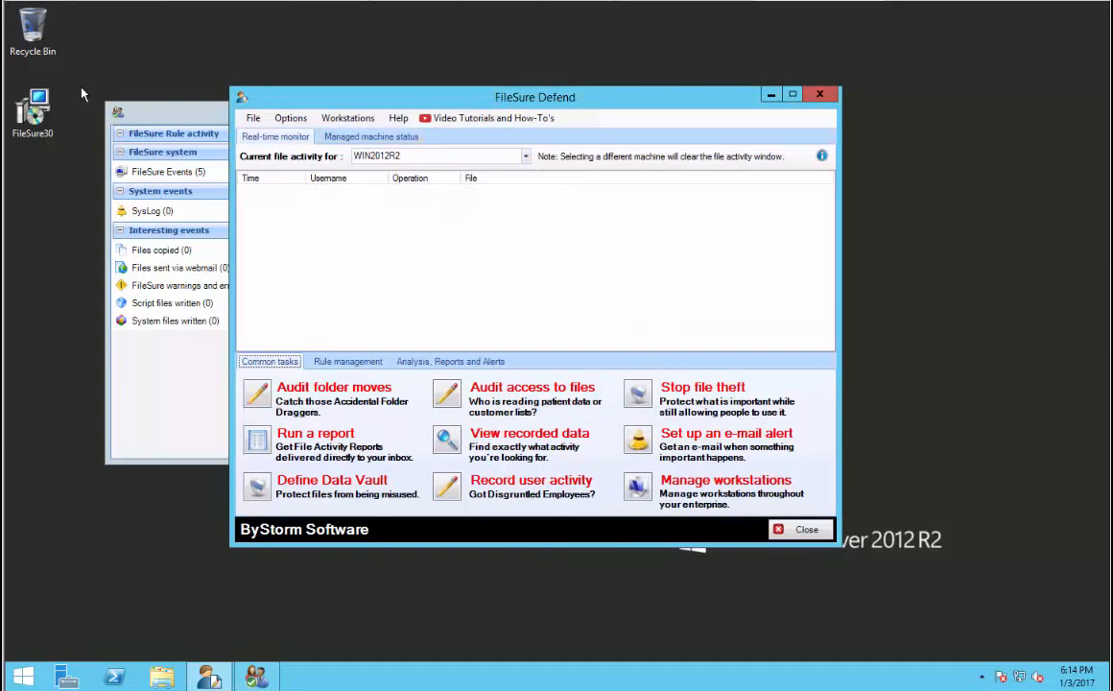
# - Switch to the Windows 10 workstation and open a command prompt there
pyautogui.click(2, 107)
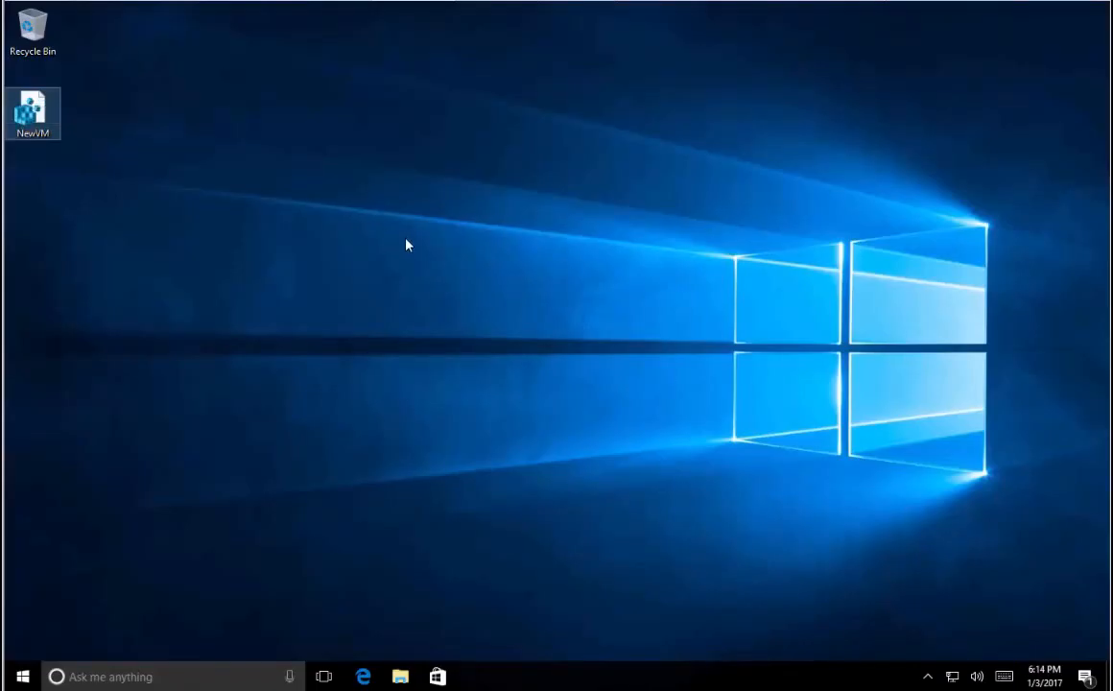
pyautogui.press('super+r')
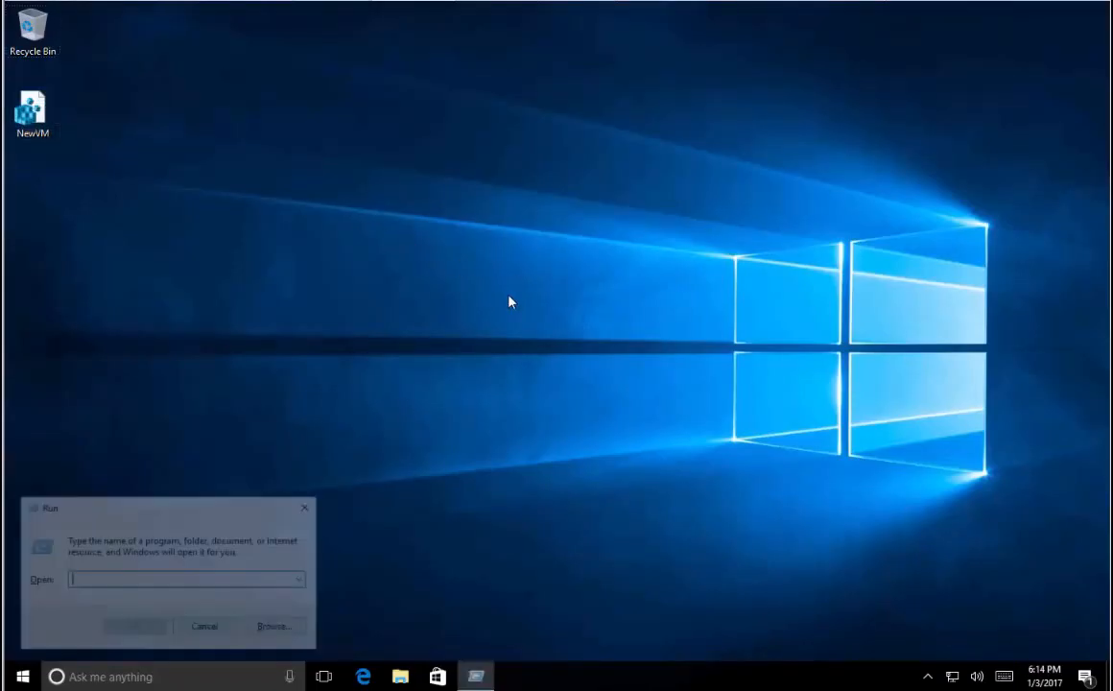
pyautogui.write('cmd')
pyautogui.press('Return')
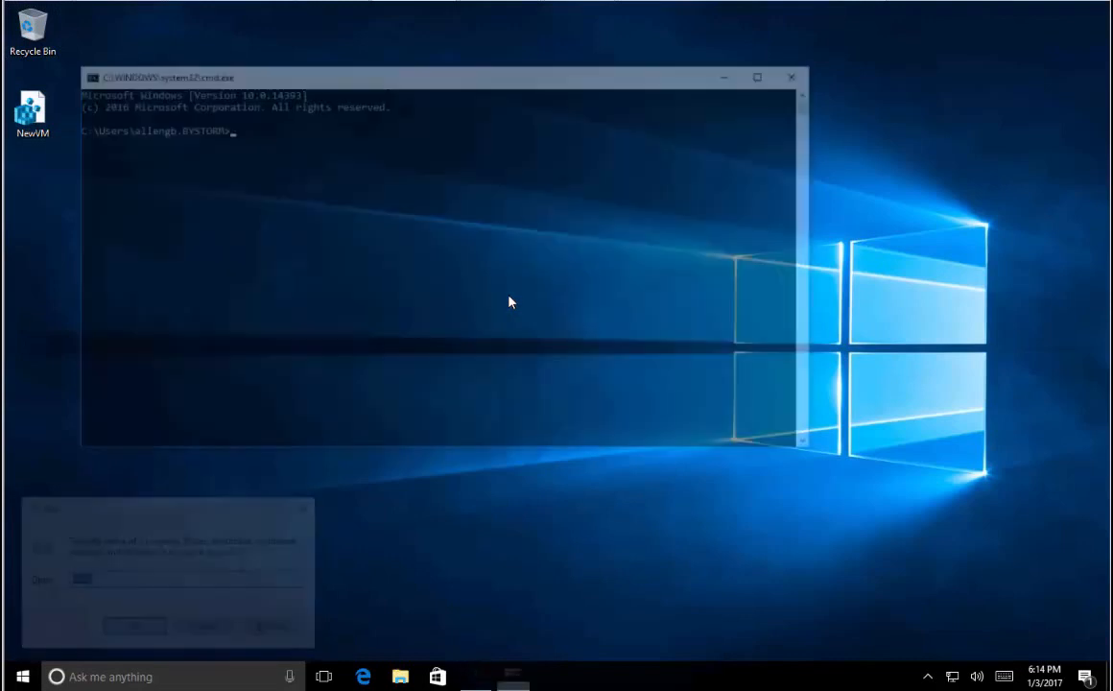
# - Create a.doc from console input with the text "now is the time for all good men to come to the aid of thier country"
pyautogui.write('copy ')
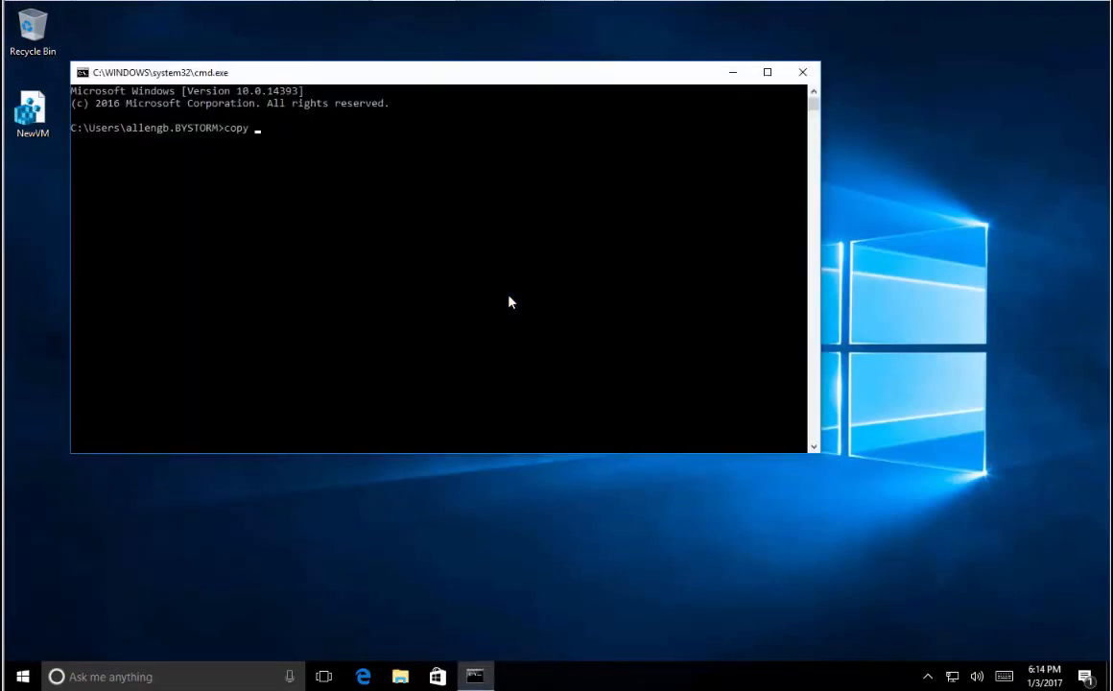
pyautogui.write('con a.b')
pyautogui.press('BackSpace')
pyautogui.write('dic')
pyautogui.press('Return')
pyautogui.write('now is ')
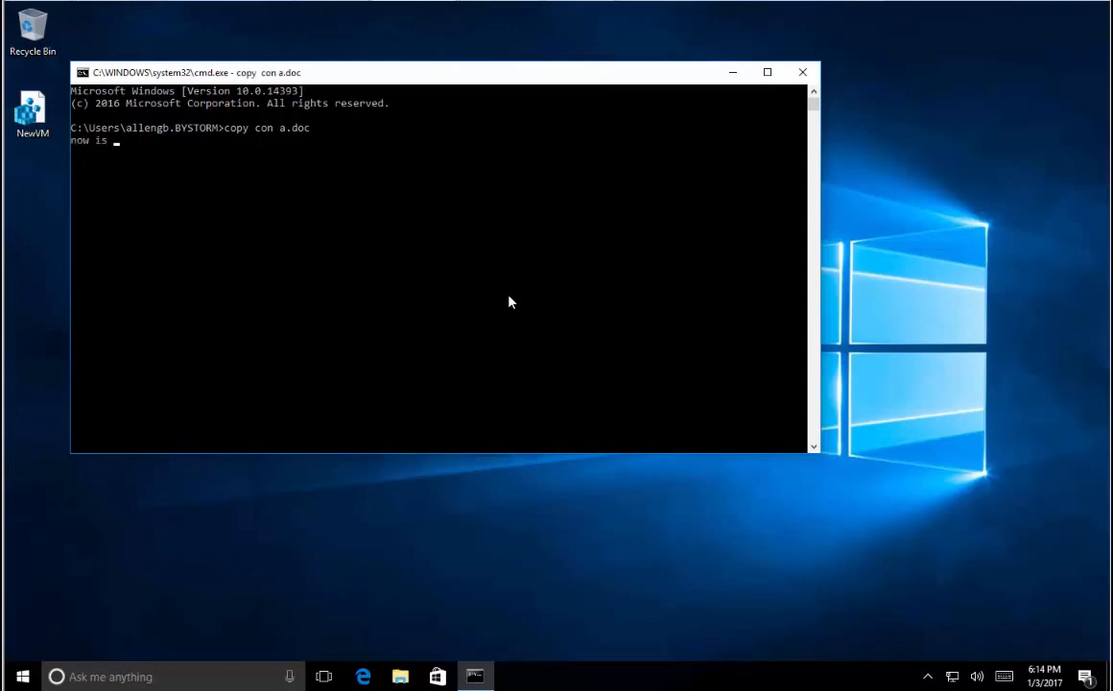
pyautogui.write('the time for all good men to ')
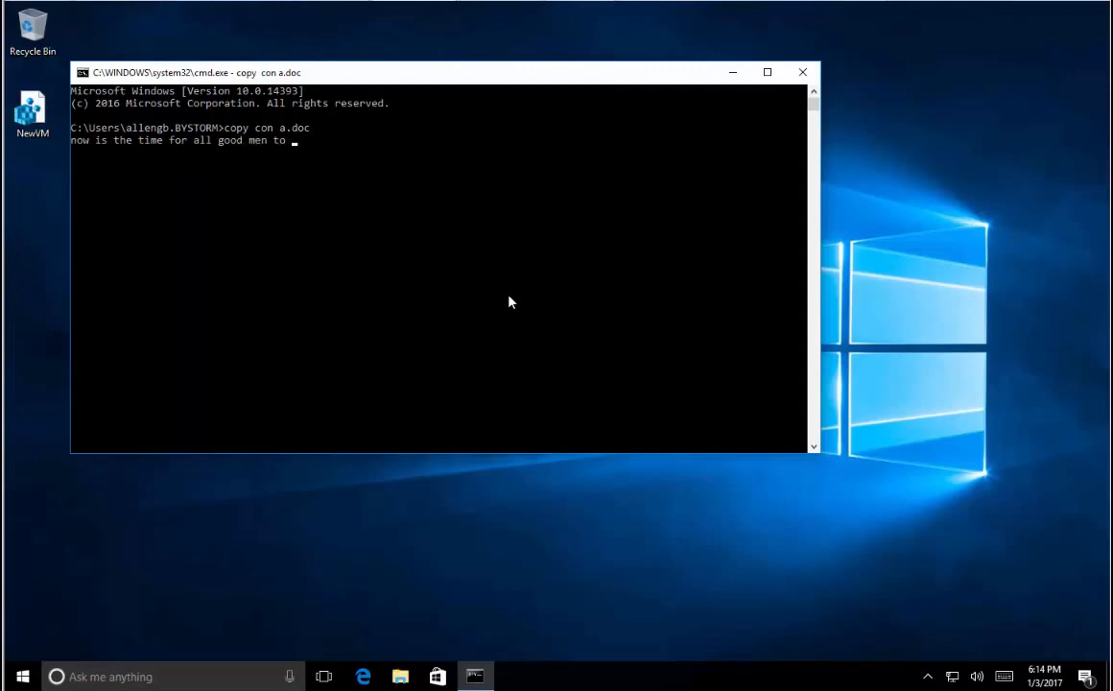
pyautogui.write('come to ')
pyautogui.write('thie')
pyautogui.write(' aid of thier c')
pyautogui.write('ountry')
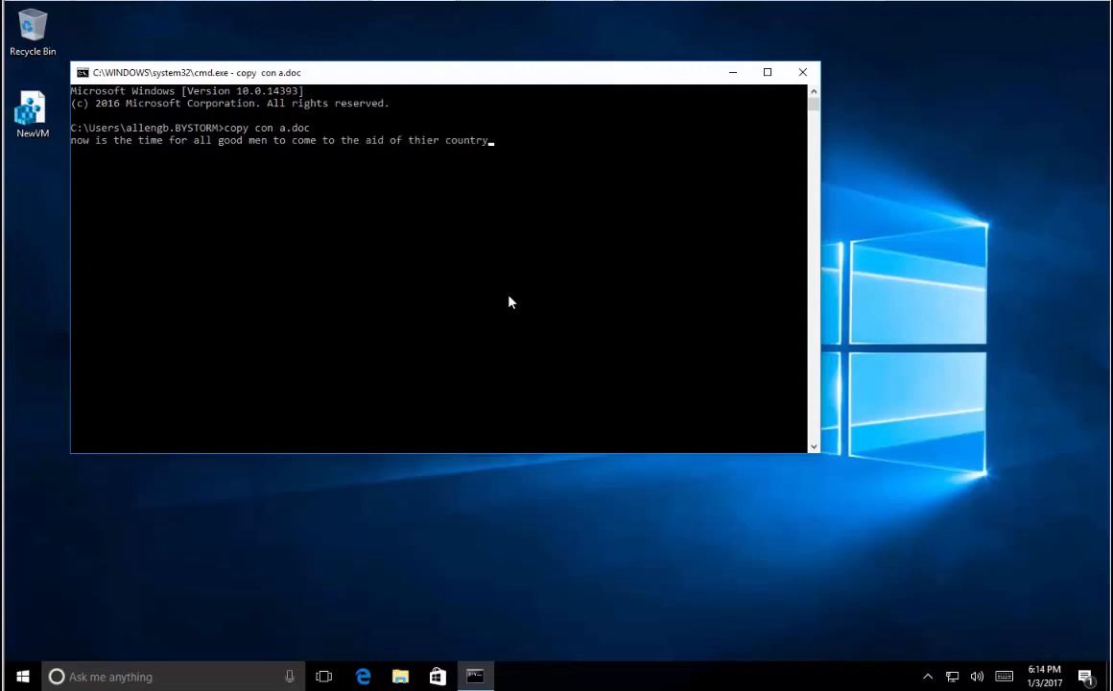
pyautogui.hotkey('ctrl', 'z')
pyautogui.press('Return')
# - Copy a.doc to b.doc in the same folder from the command prompt
pyautogui.write('copy')
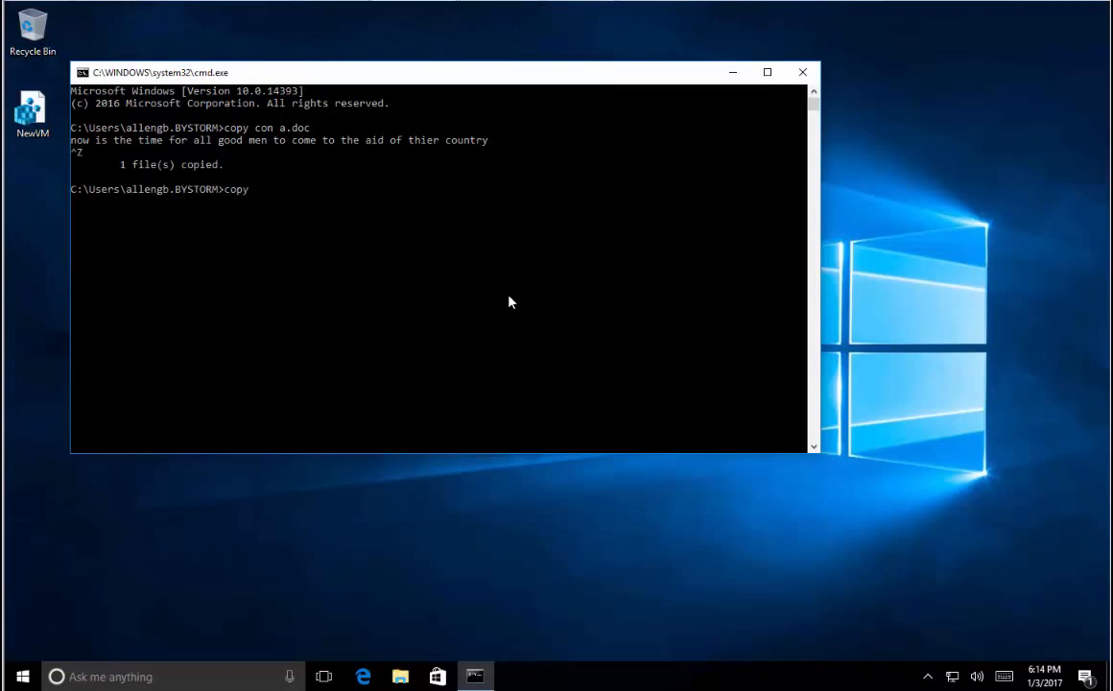
pyautogui.write(' a.doc b.doc')
pyautogui.press('Return')
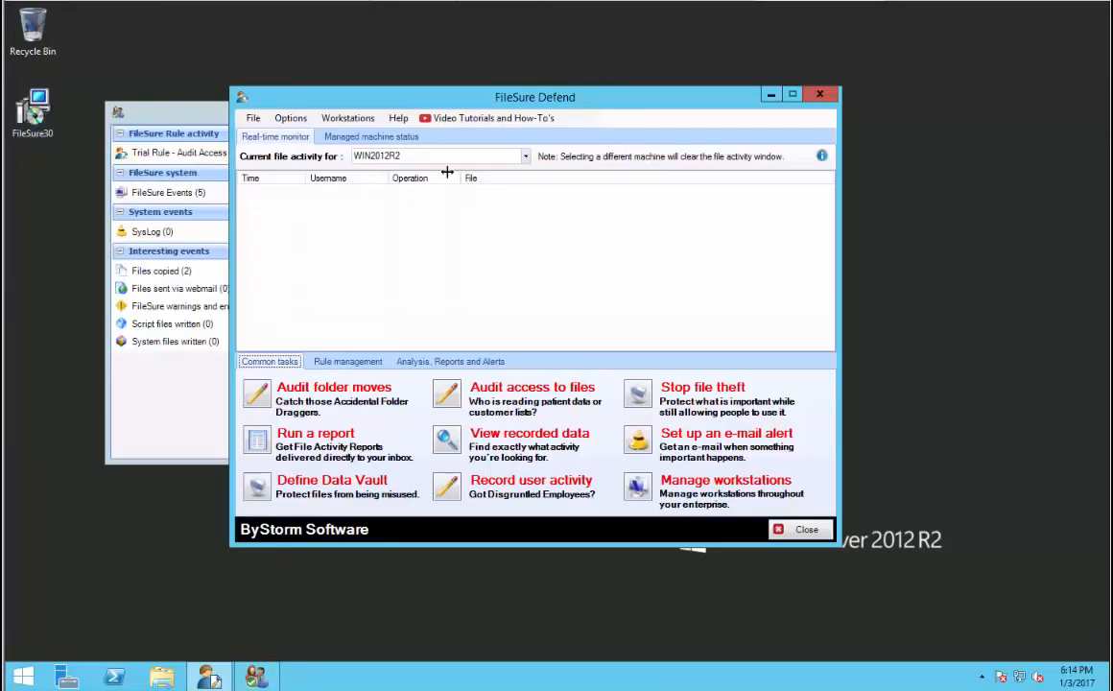
# - Return to the server, widen the ByStorm Enterprise Monitor window and examine the FileSure event messages from WIN10VM1
pyautogui.click(195, 103)
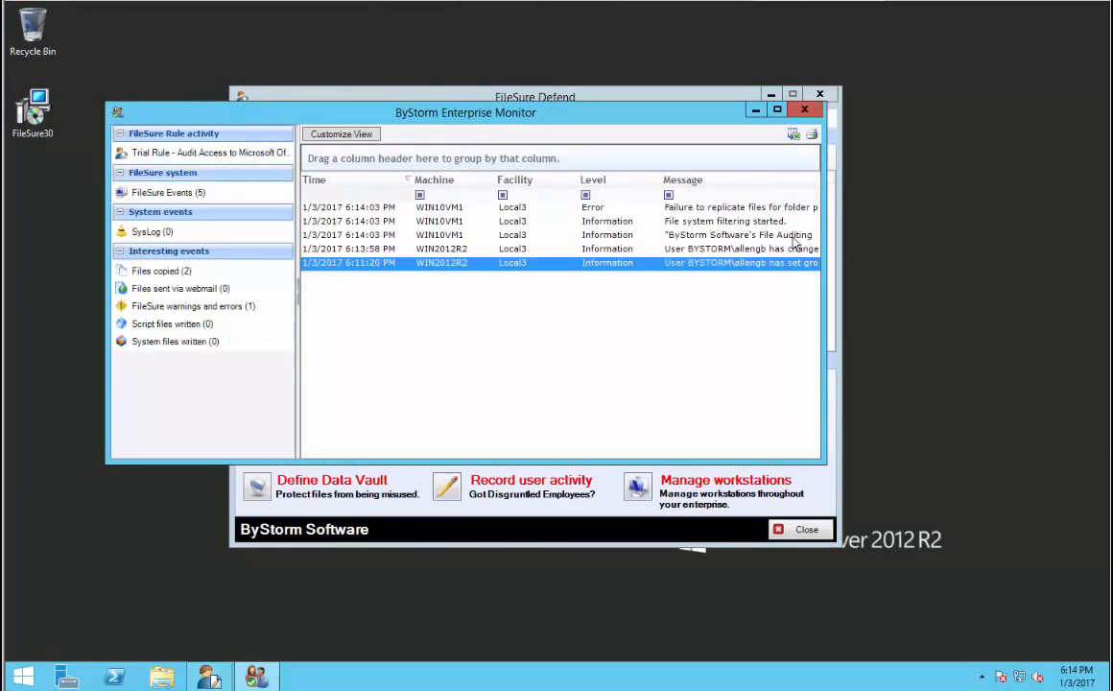
pyautogui.moveTo(824, 230); pyautogui.dragTo(939, 229)
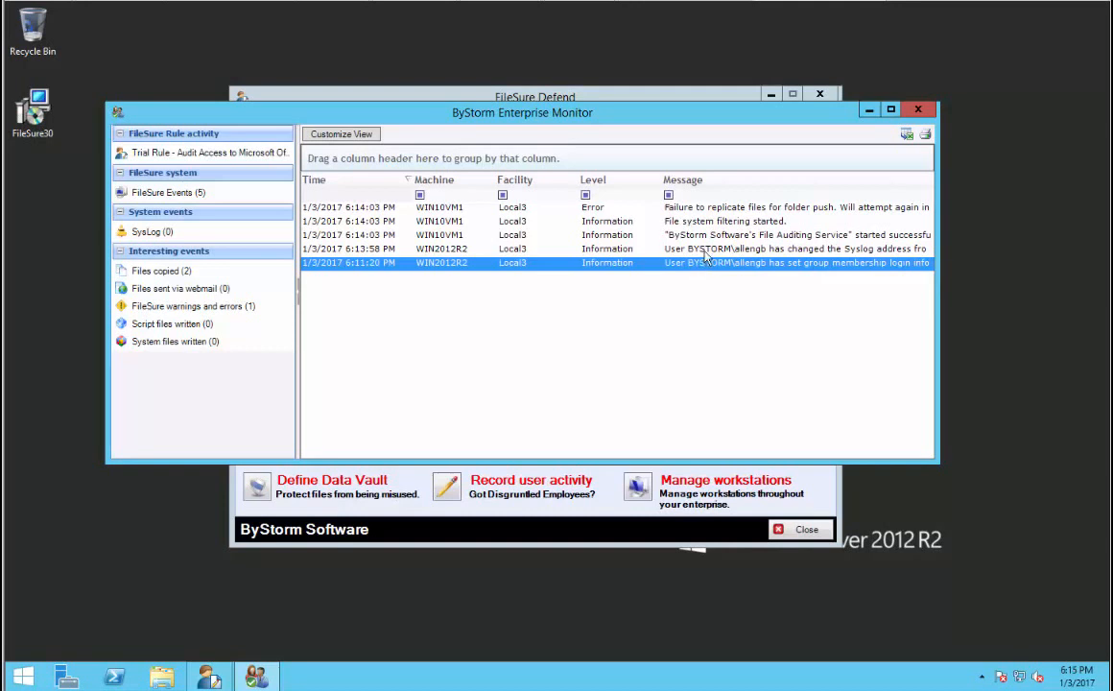
pyautogui.click(648, 239)
pyautogui.click(666, 221)
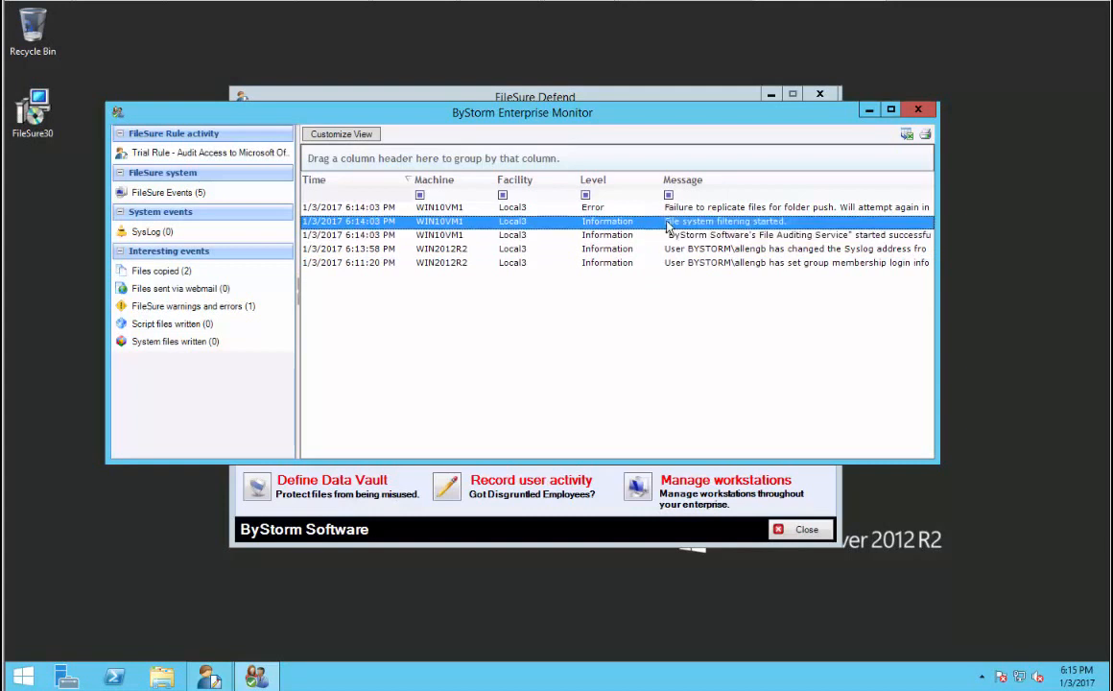
pyautogui.click(664, 209)
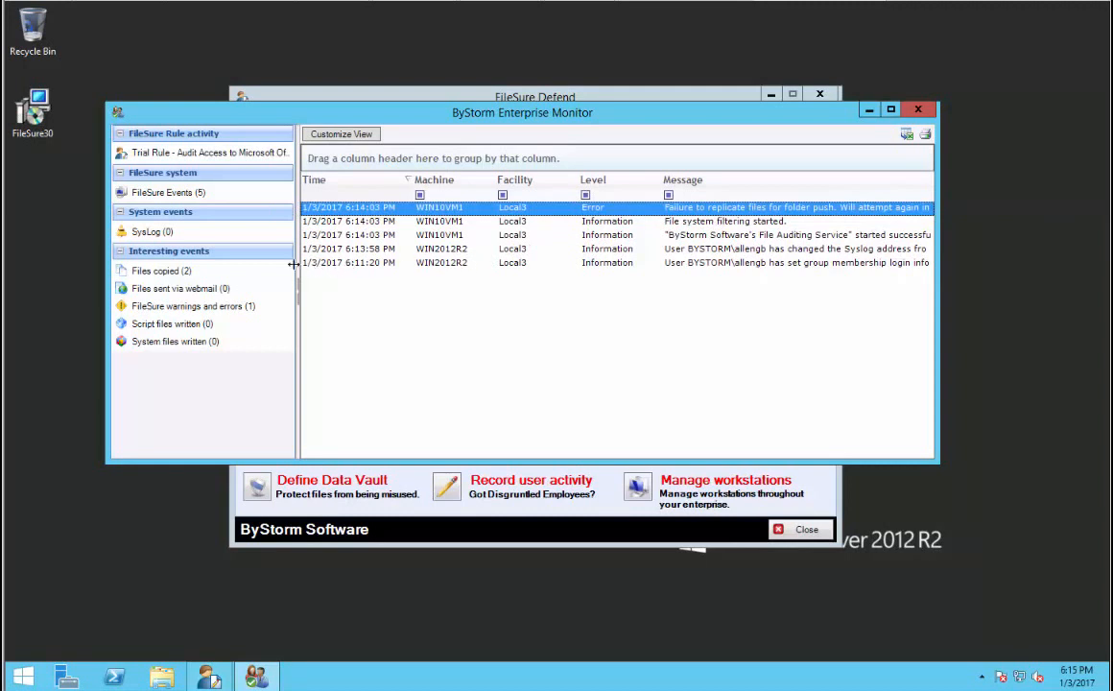
# - Review the copied-files events, inspect the row values of the b.doc write event and close its details
pyautogui.click(178, 273)
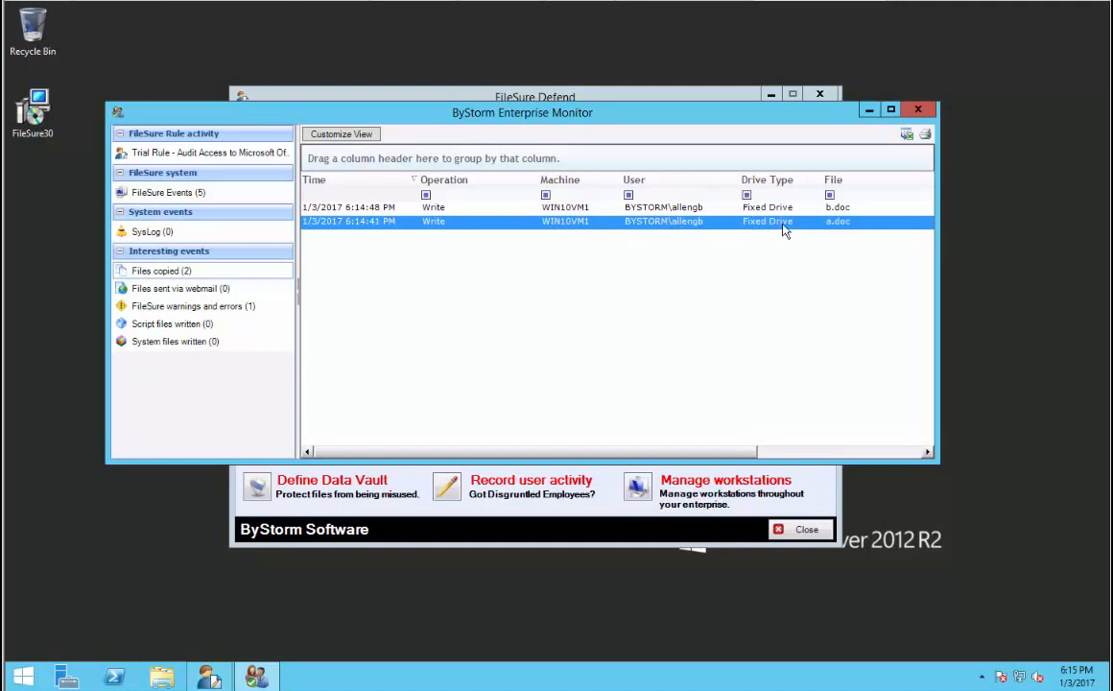
pyautogui.press('Up')
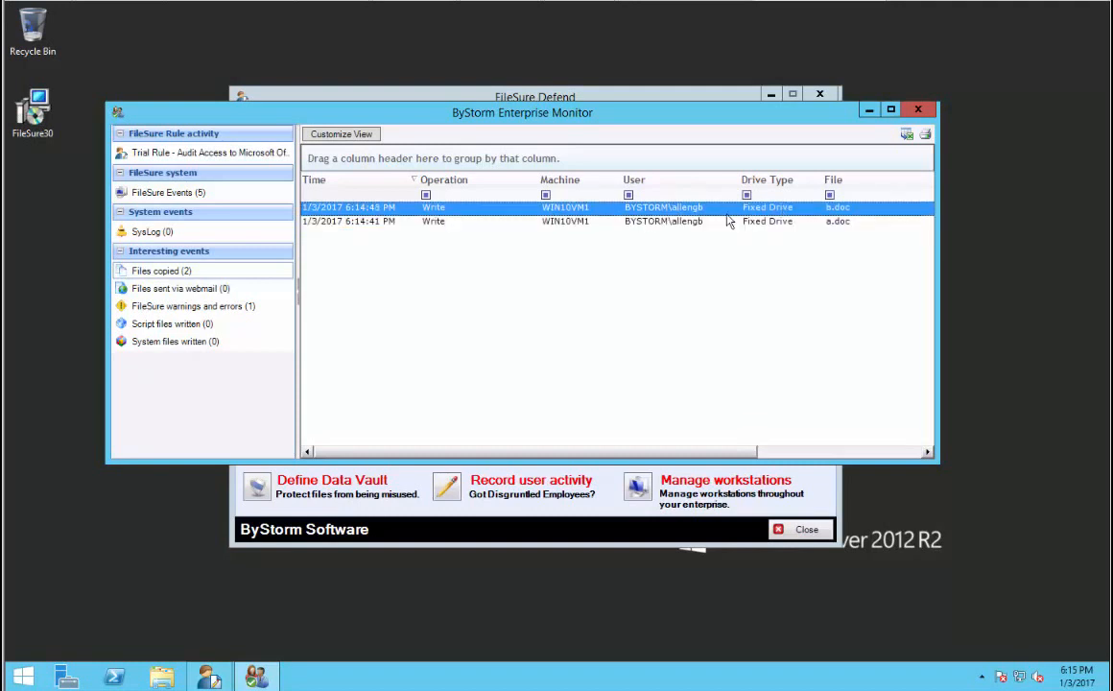
pyautogui.doubleClick(416, 211)
pyautogui.click(540, 269)
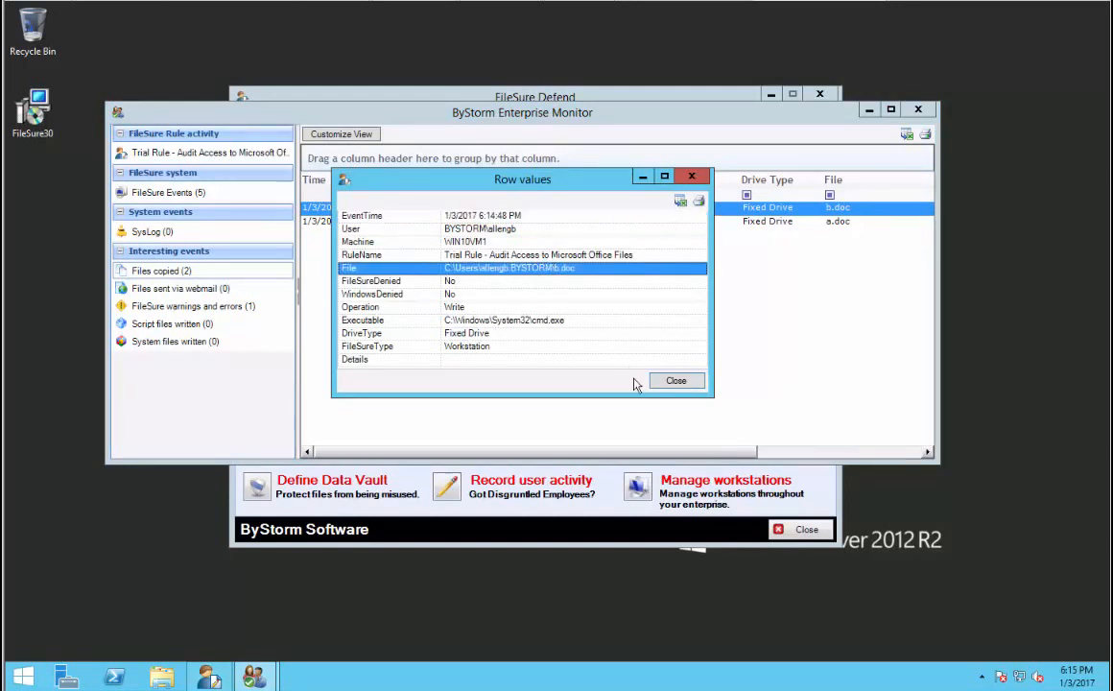
pyautogui.click(683, 382)
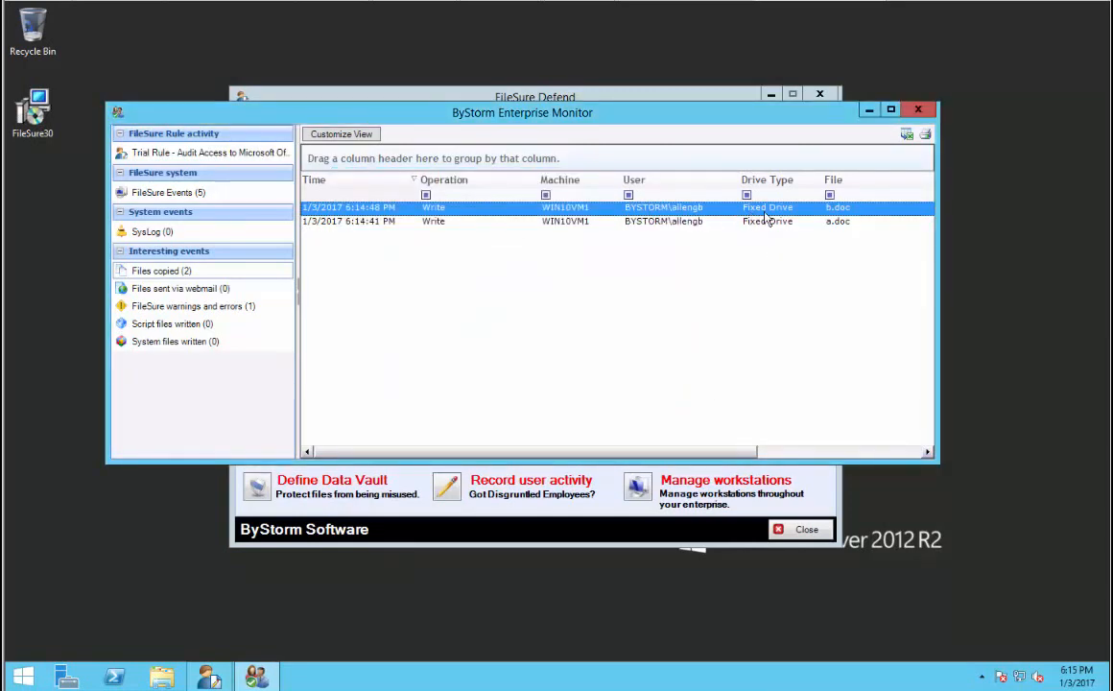
# - Switch to FileSure Defend, load the recorded file activity from all computers for the previous 12 hours, and close the data view
pyautogui.click(694, 543)
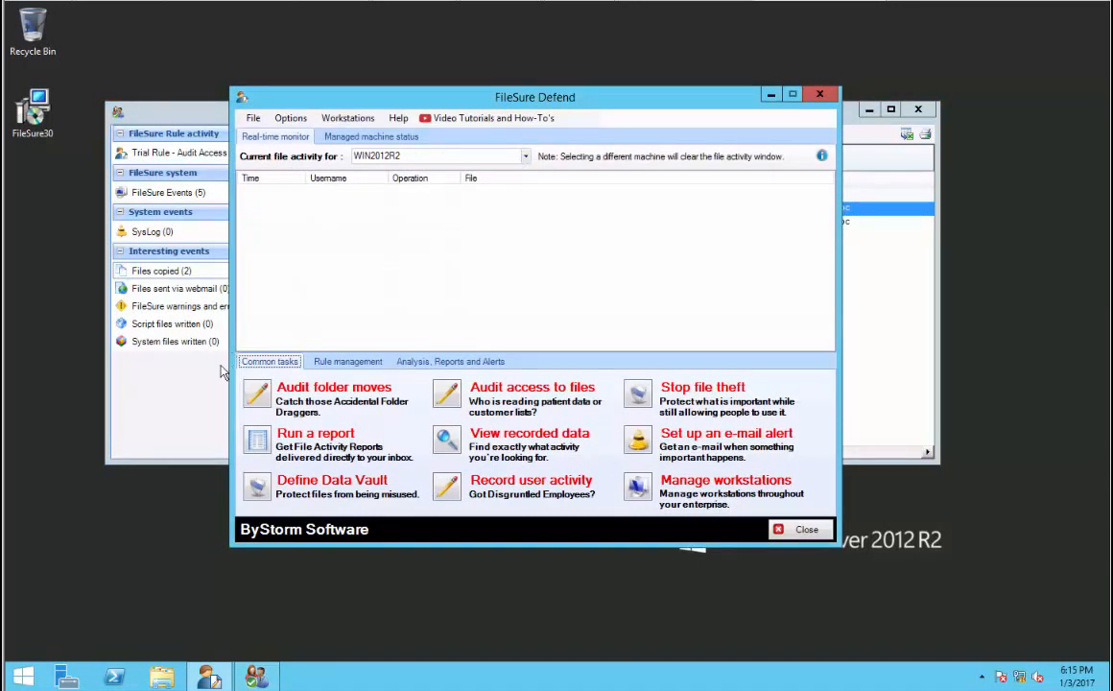
pyautogui.click(417, 362)
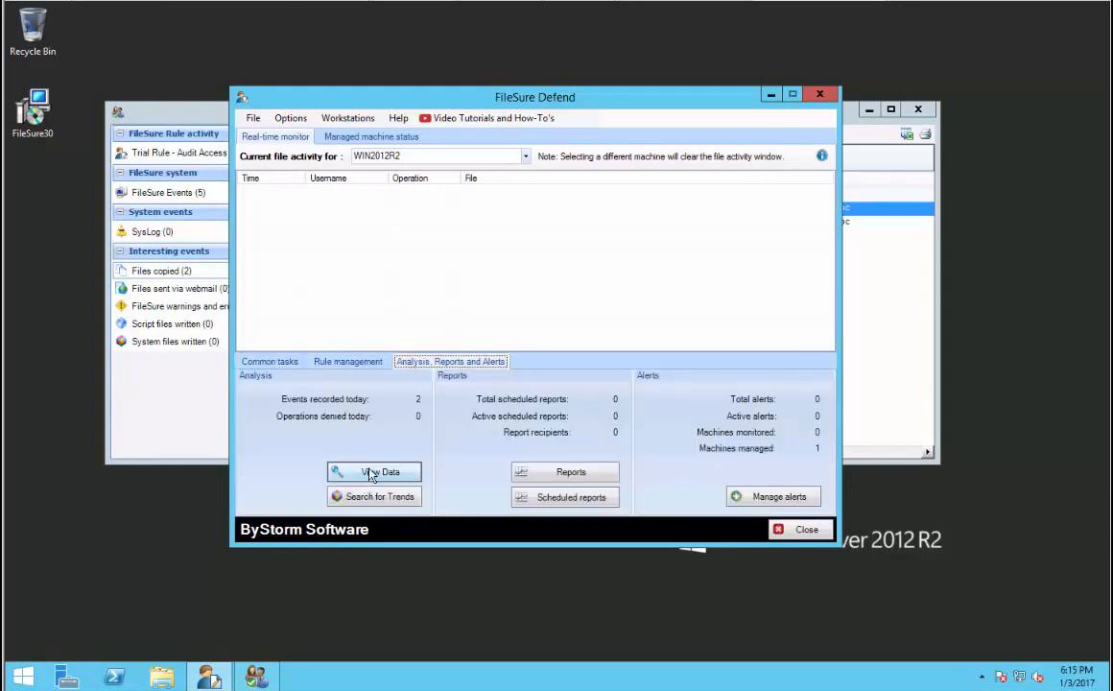
pyautogui.click(373, 472)
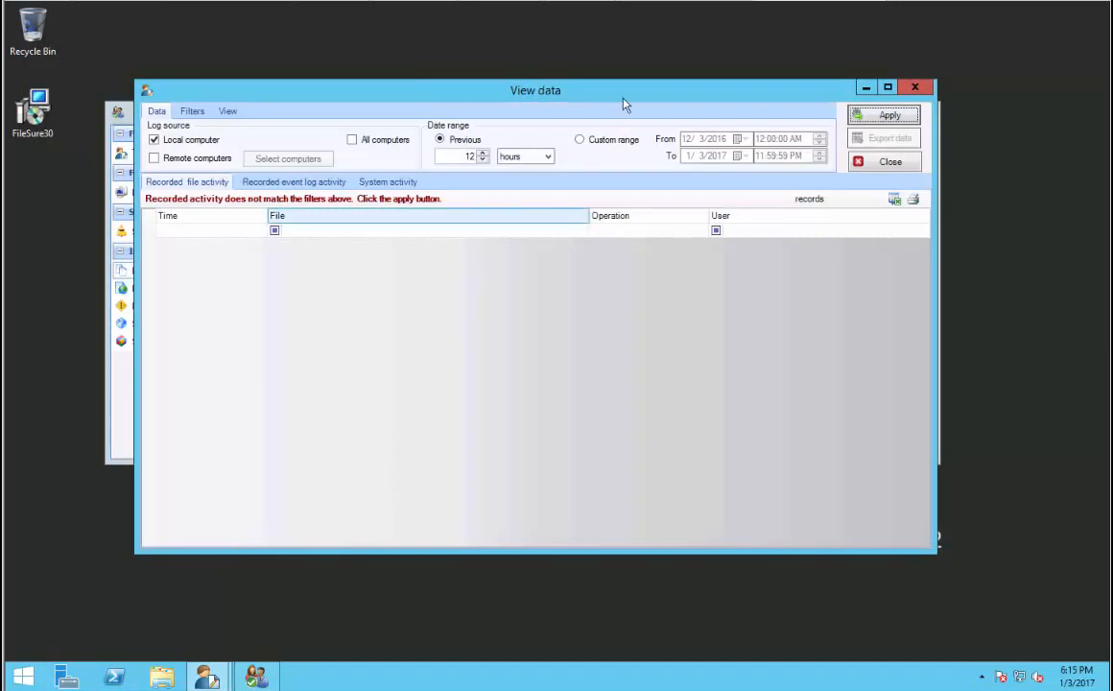
pyautogui.click(351, 139)
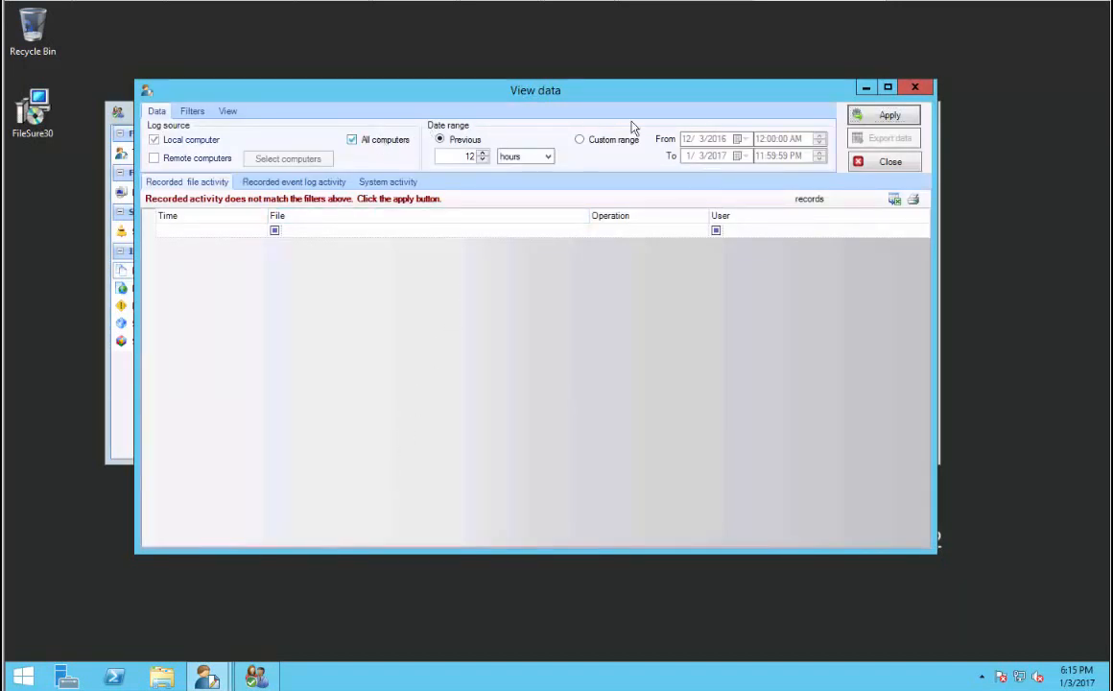
pyautogui.click(890, 116)
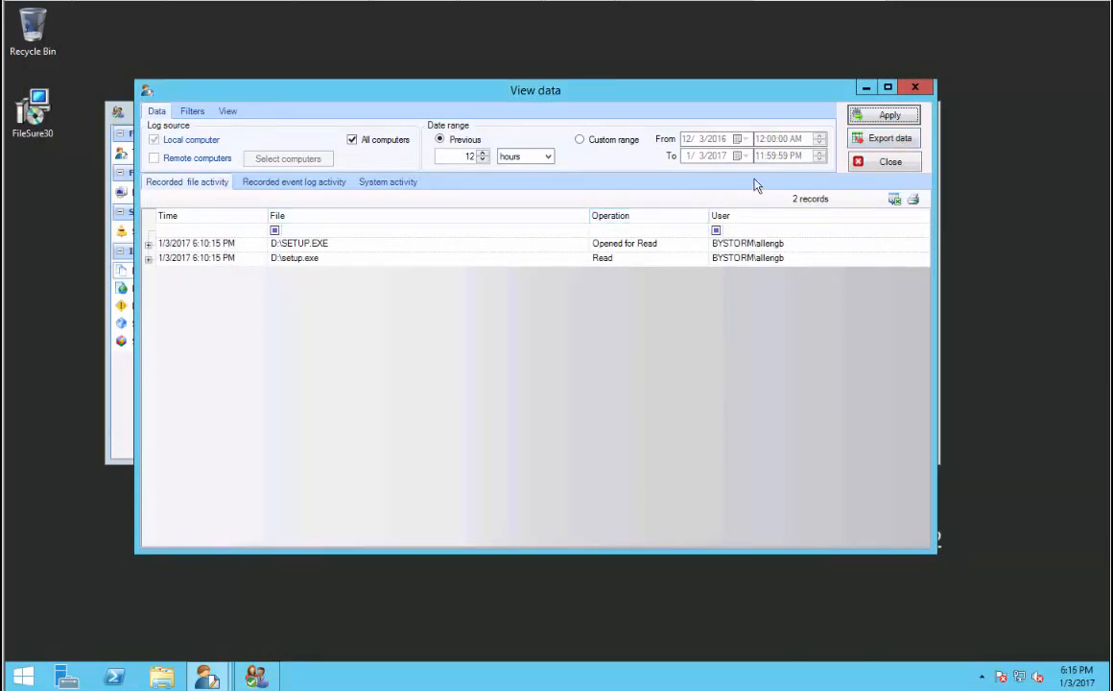
pyautogui.click(855, 162)
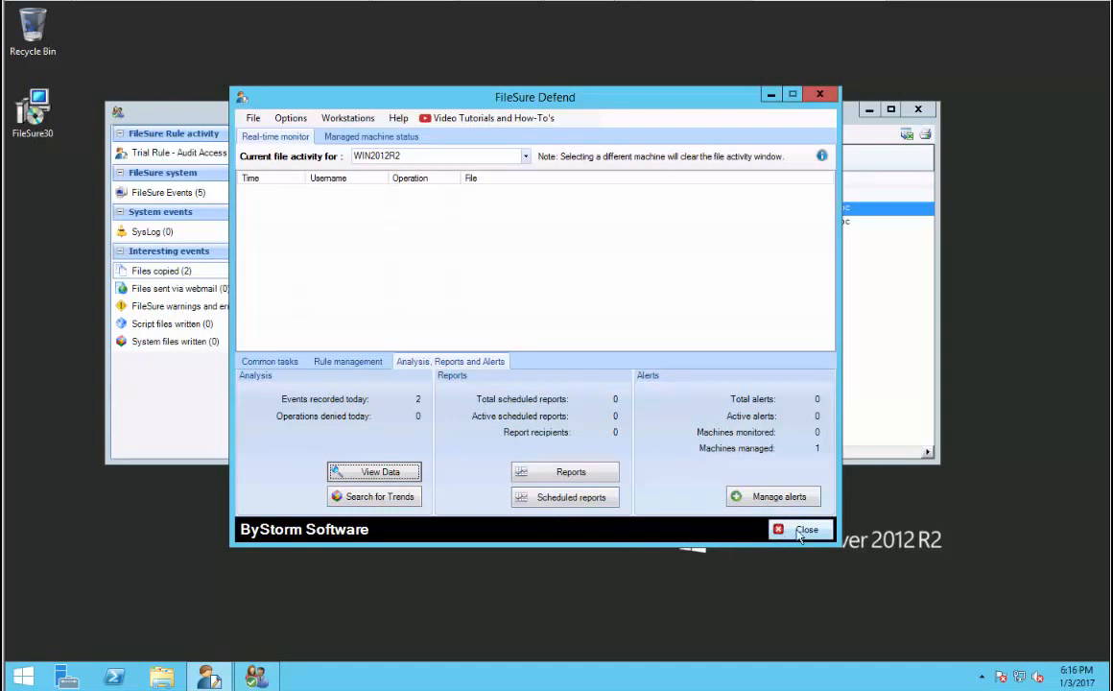
pyautogui.press('alt')
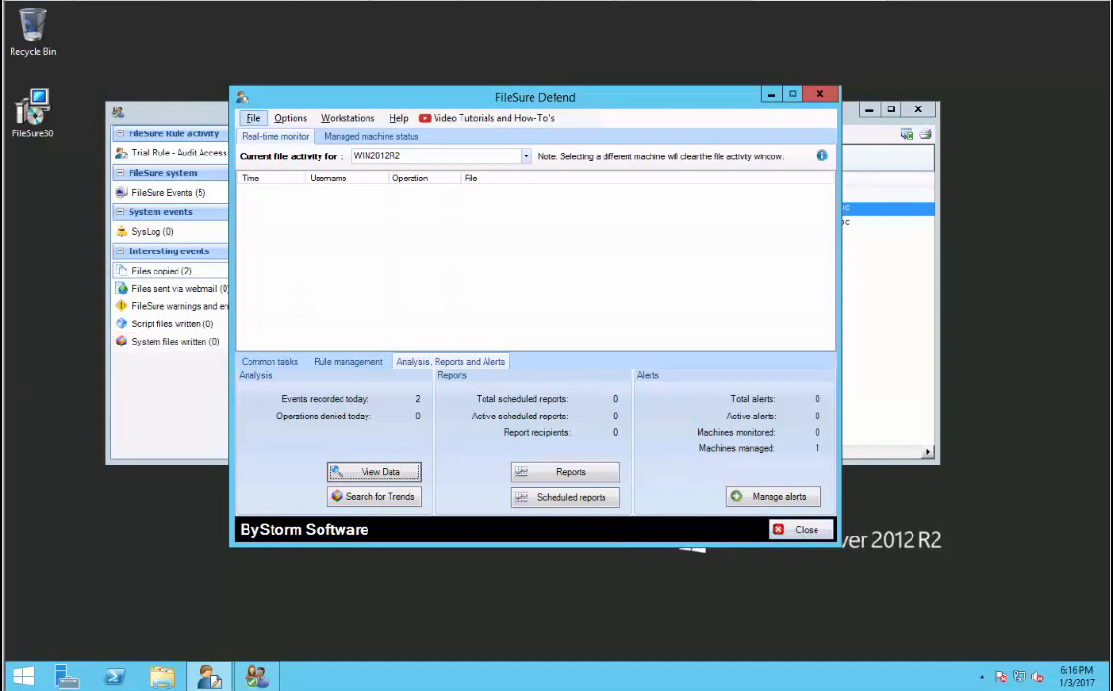